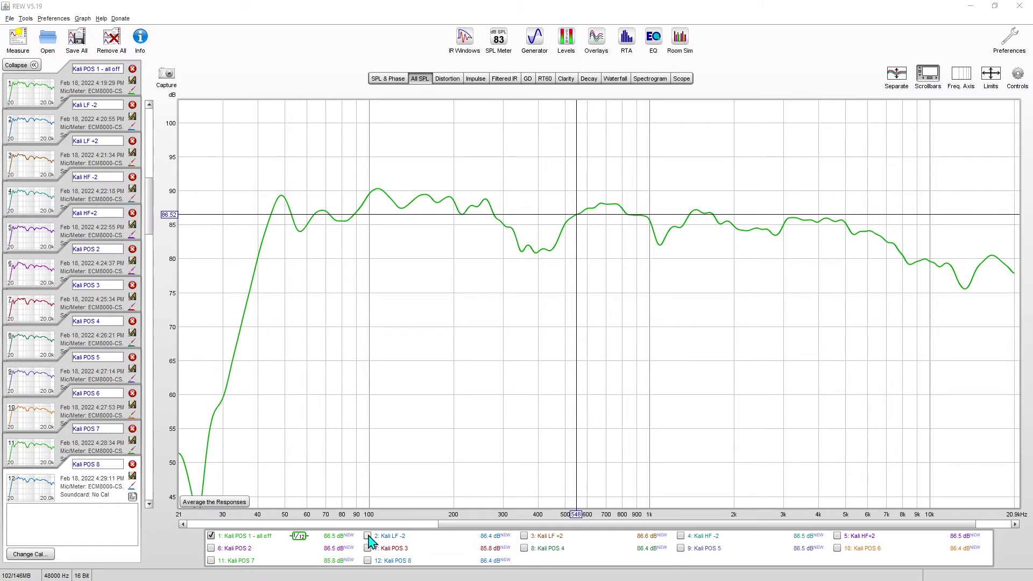
Set the cursor near 699 Hz, overlay Kali LF -2 on the baseline, and fit the level axis to 74–92 dB.
{"action": "left_click", "coordinate": [605, 494]}
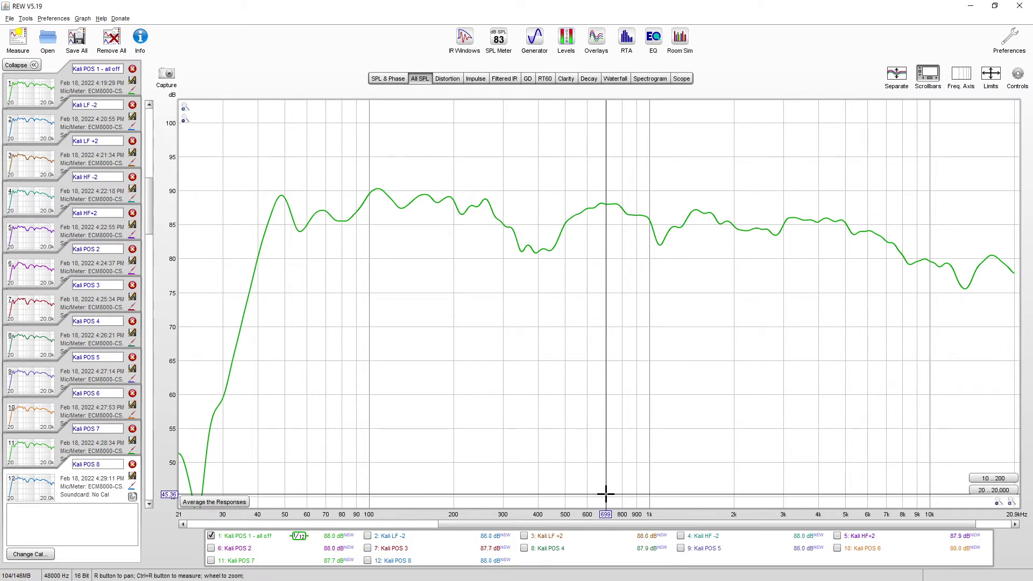
{"action": "left_click", "coordinate": [606, 207]}
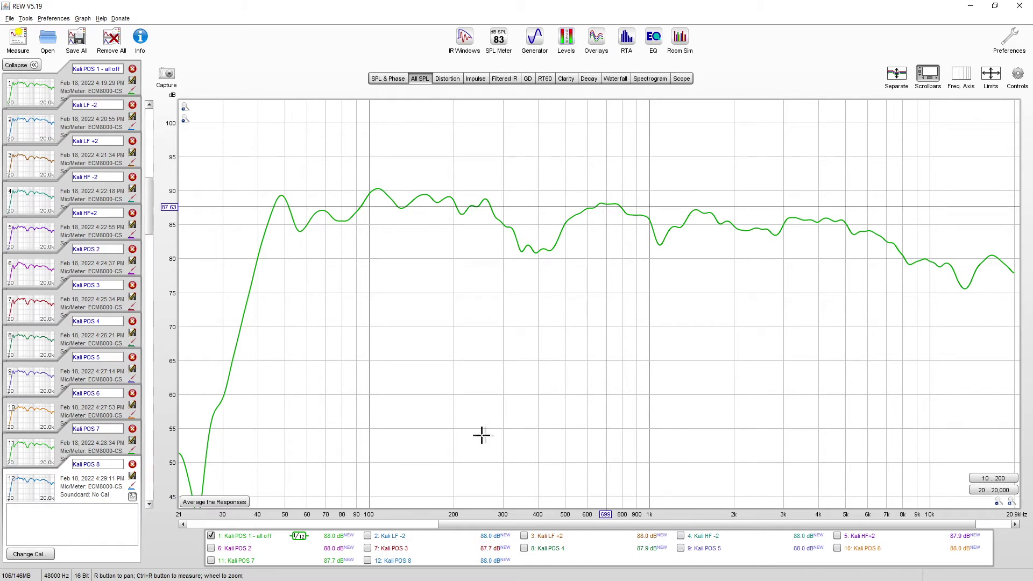
{"action": "left_click", "coordinate": [368, 536]}
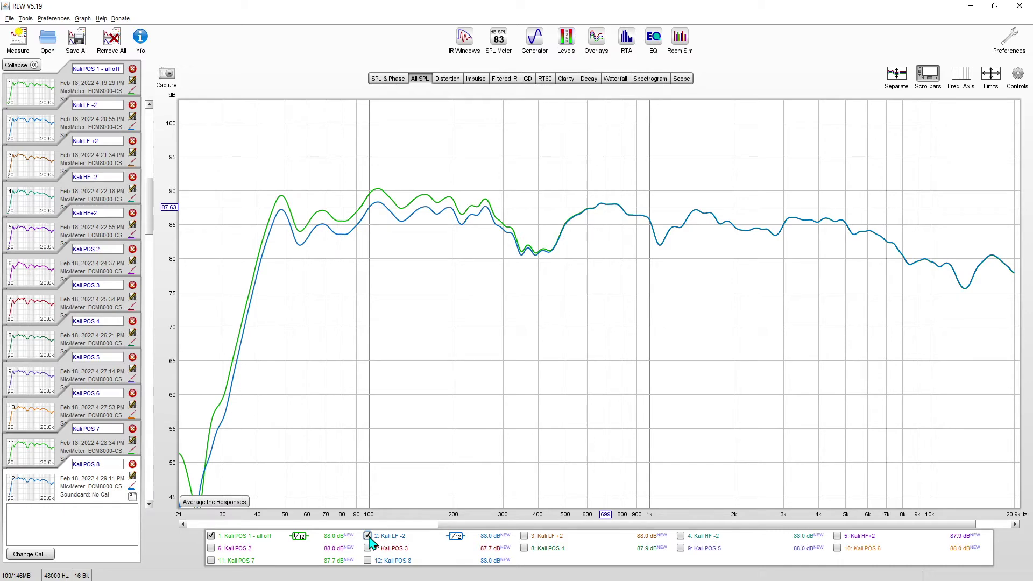
{"action": "left_click", "coordinate": [186, 110]}
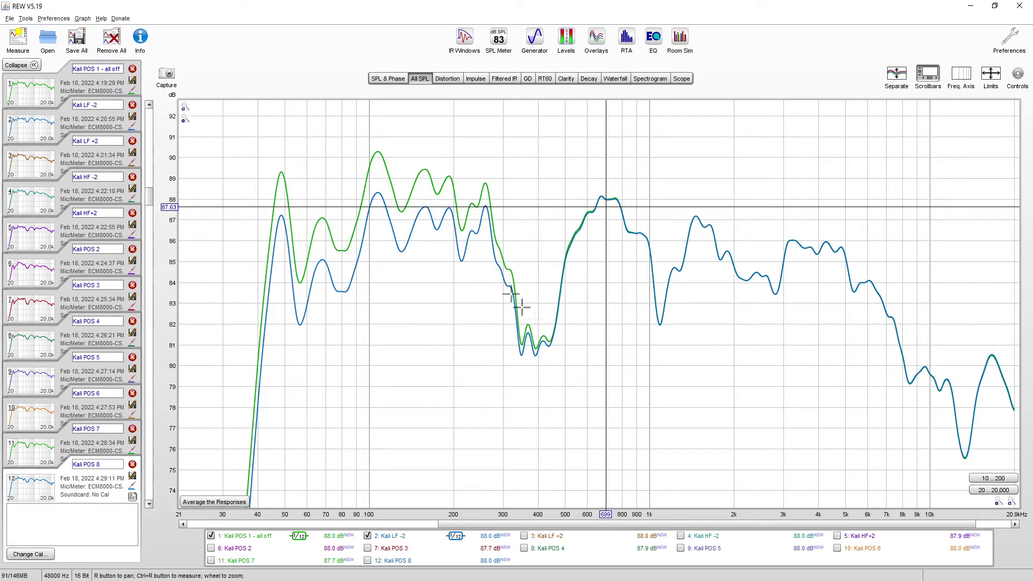
Swap Kali LF -2 for Kali LF +2 against the baseline, then clear the LF +2 overlay.
{"action": "left_click", "coordinate": [368, 536]}
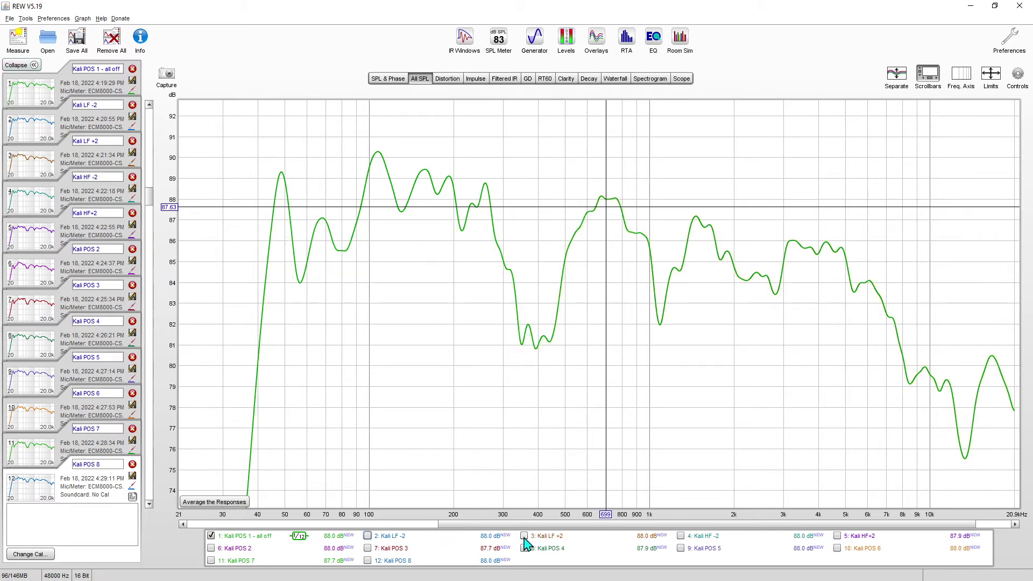
{"action": "left_click", "coordinate": [525, 536]}
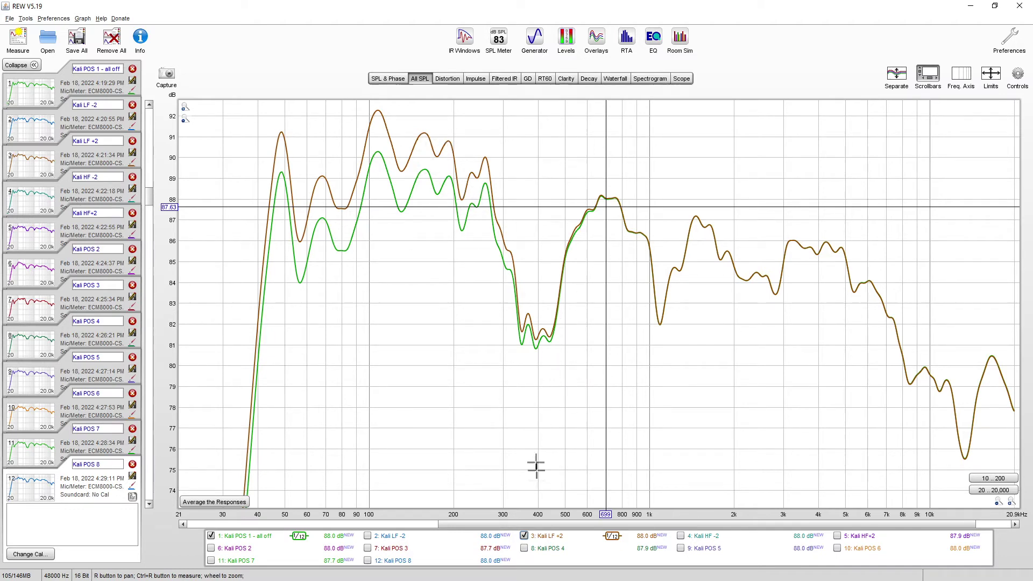
{"action": "left_click", "coordinate": [524, 537]}
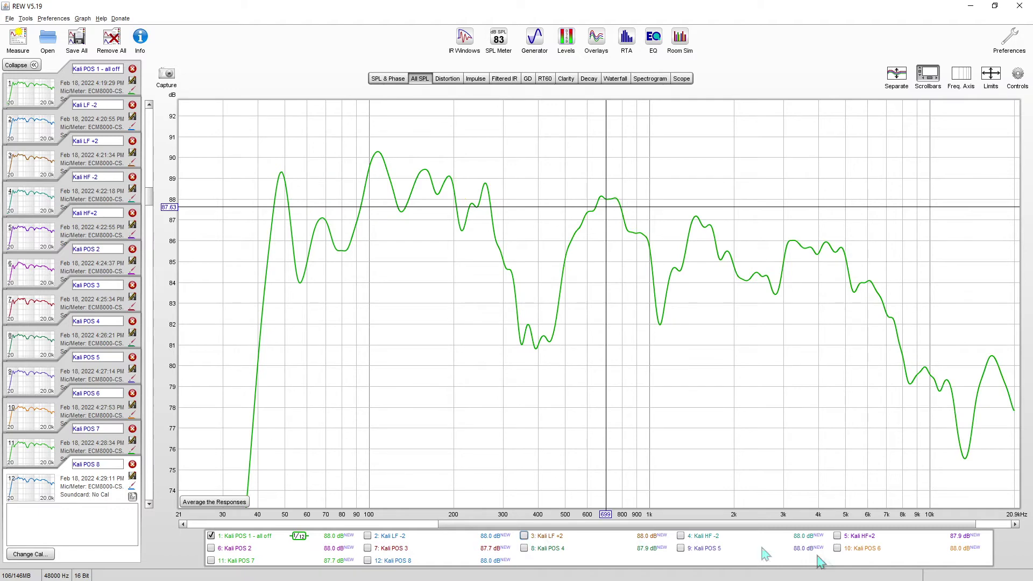
{"action": "left_click", "coordinate": [681, 537]}
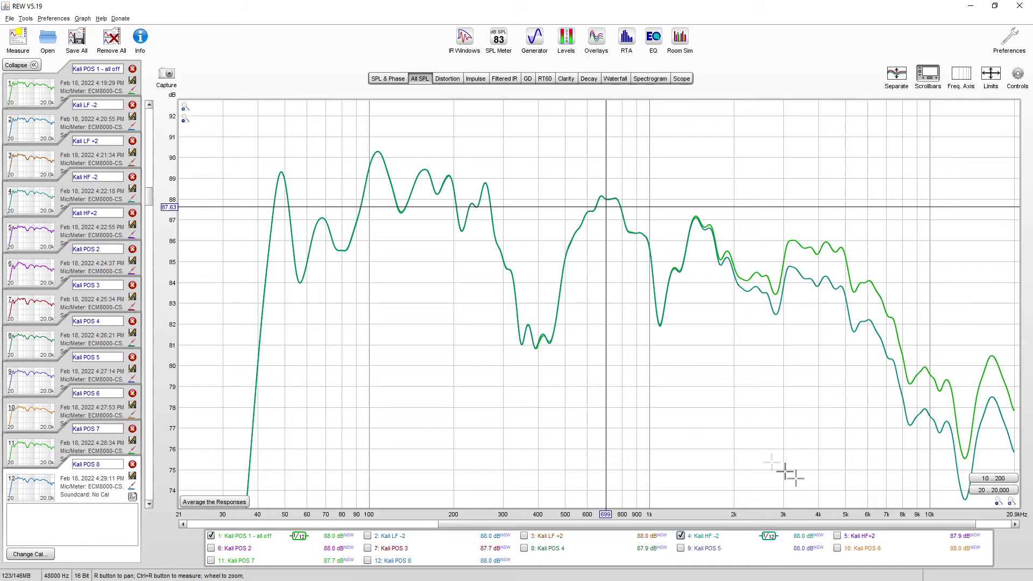
{"action": "left_click", "coordinate": [837, 537]}
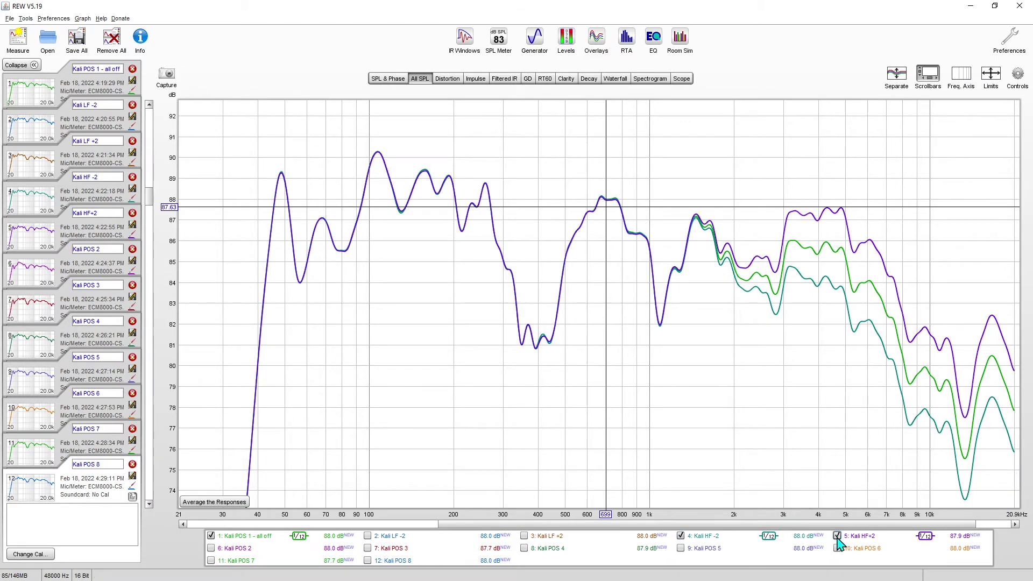
{"action": "left_click", "coordinate": [681, 536]}
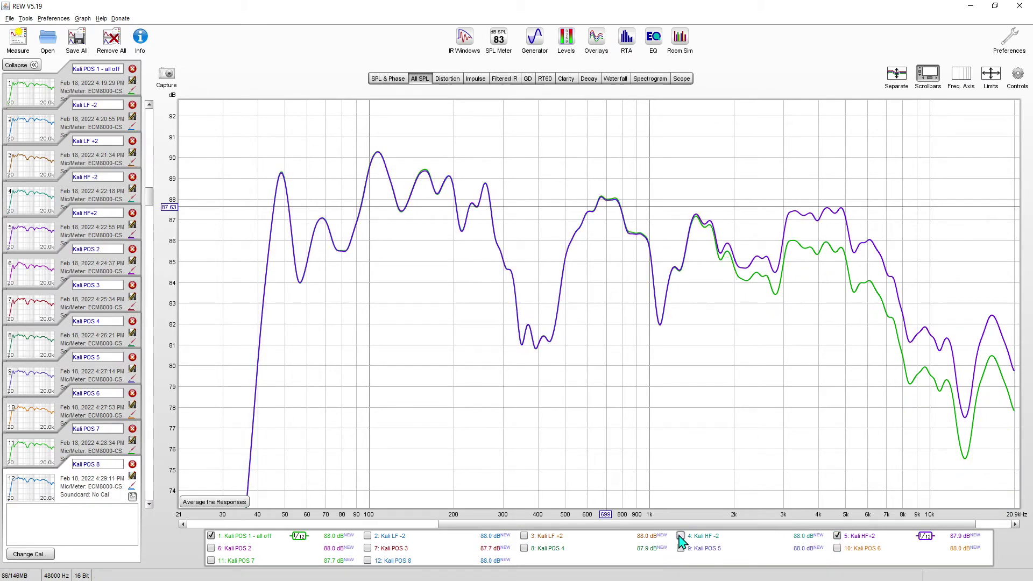
{"action": "left_click", "coordinate": [681, 536]}
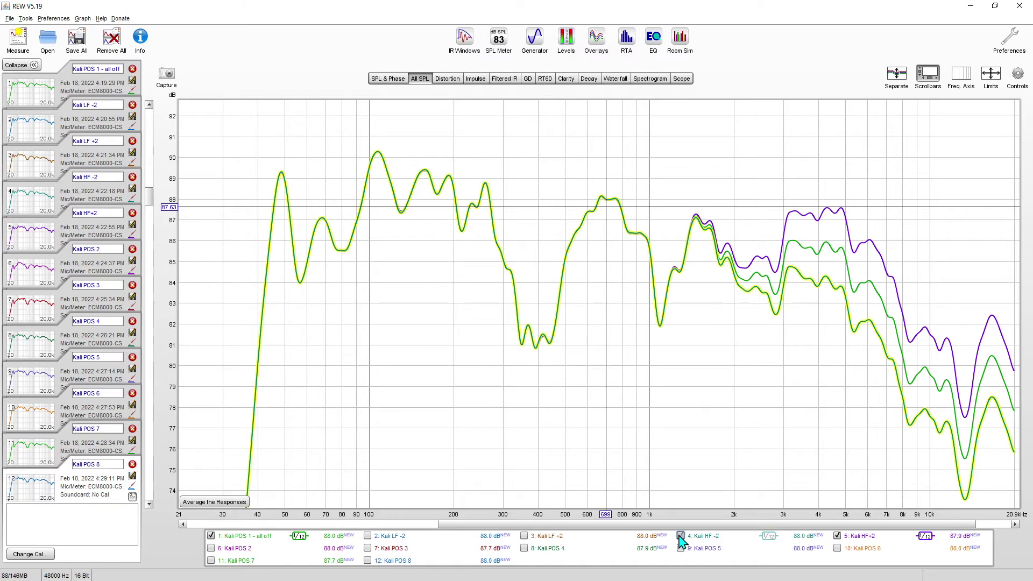
{"action": "left_click", "coordinate": [680, 537]}
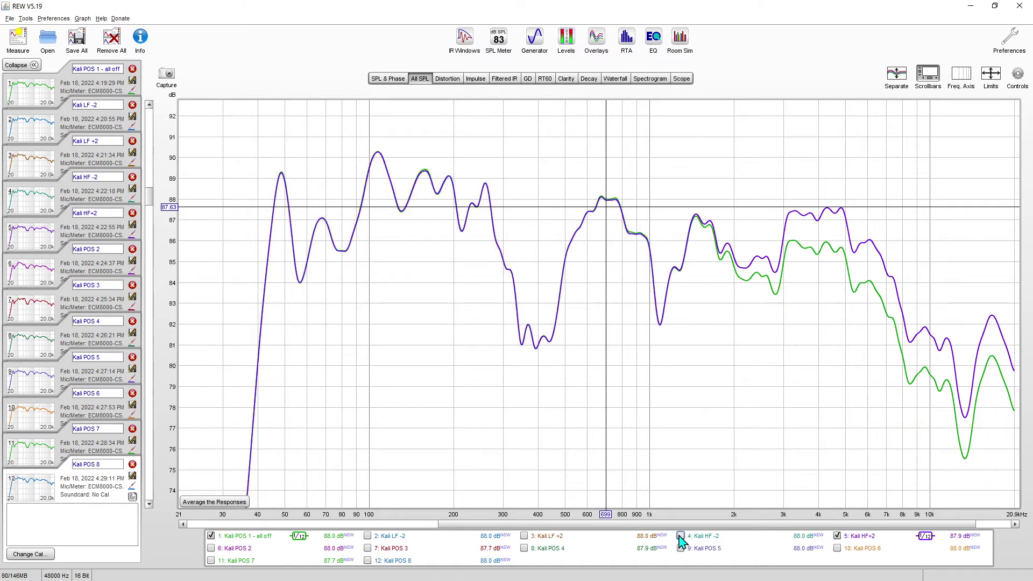
{"action": "left_click", "coordinate": [681, 537]}
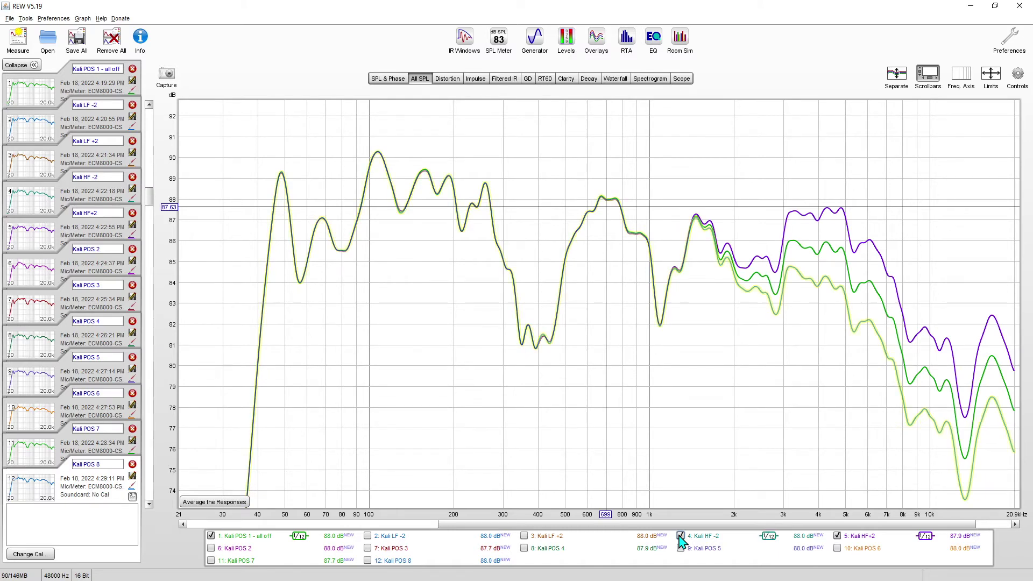
{"action": "left_click", "coordinate": [524, 536]}
{"action": "left_click", "coordinate": [367, 536]}
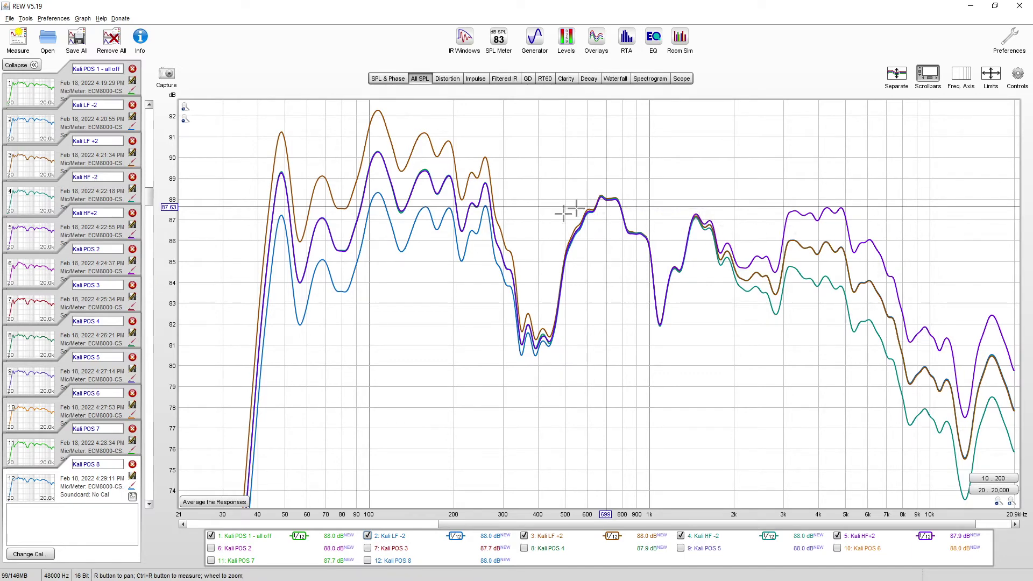
{"action": "left_click", "coordinate": [368, 536]}
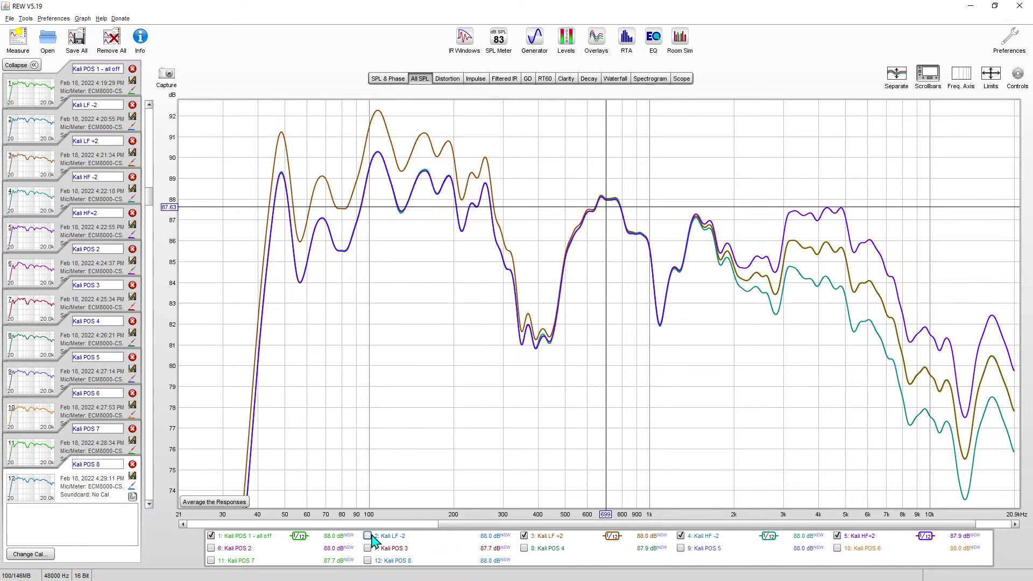
{"action": "left_click", "coordinate": [524, 536]}
{"action": "left_click", "coordinate": [681, 536]}
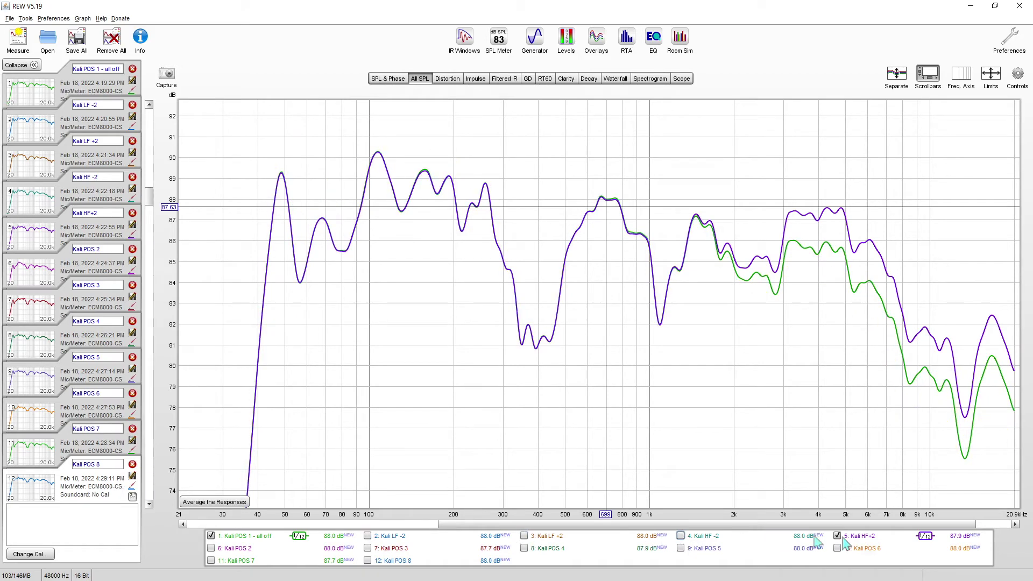
{"action": "left_click", "coordinate": [838, 536]}
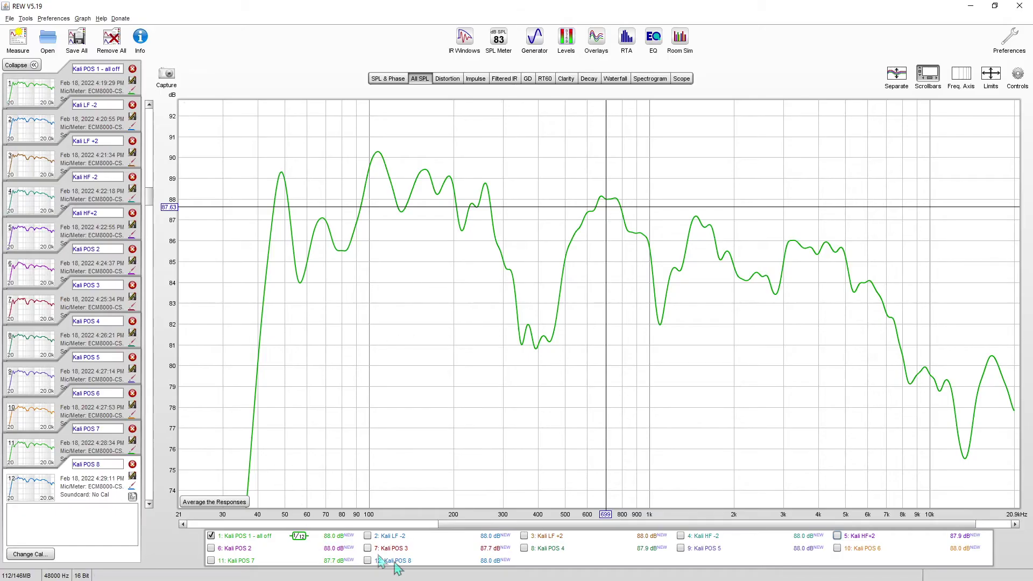
Tick 2: Kali LF -2 in the All SPL legend to overlay it on the all-off curve.
{"action": "left_click", "coordinate": [368, 536]}
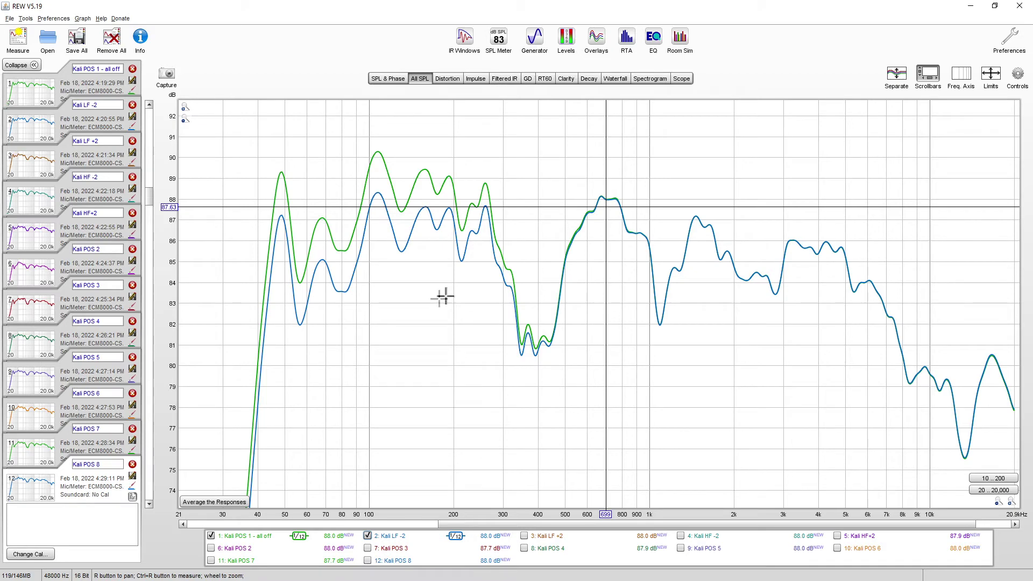
Replace the Kali LF -2 overlay with 6: Kali POS 2 and shift the dB axis to top out at 93 dB.
{"action": "left_click", "coordinate": [368, 536]}
{"action": "left_click", "coordinate": [368, 537]}
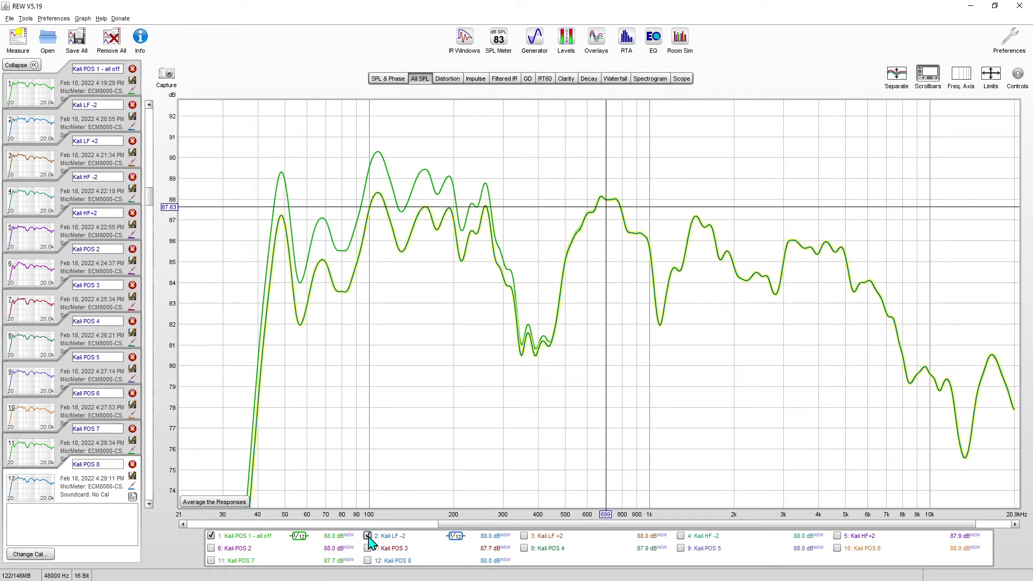
{"action": "left_click", "coordinate": [367, 536]}
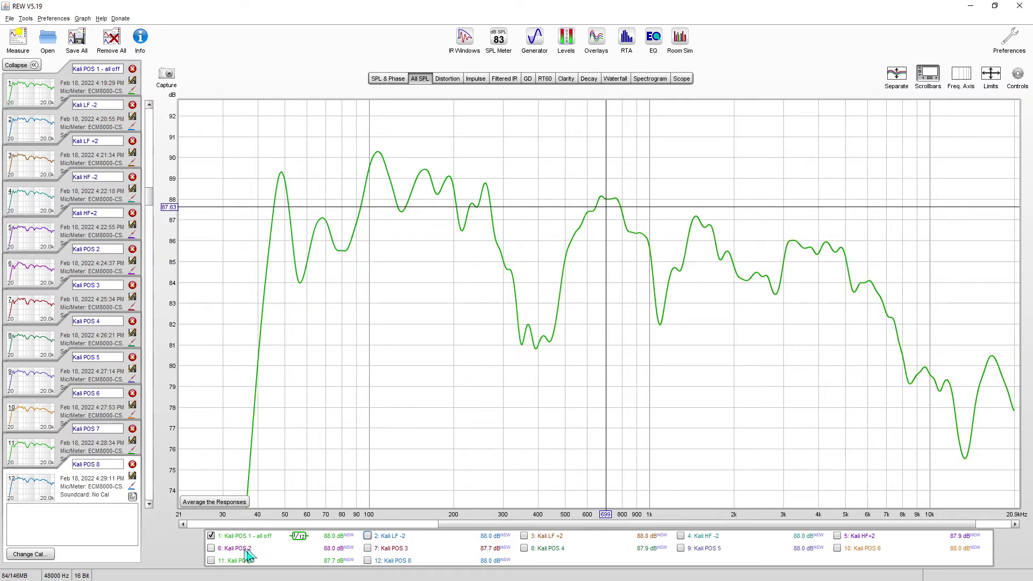
{"action": "left_click", "coordinate": [211, 549]}
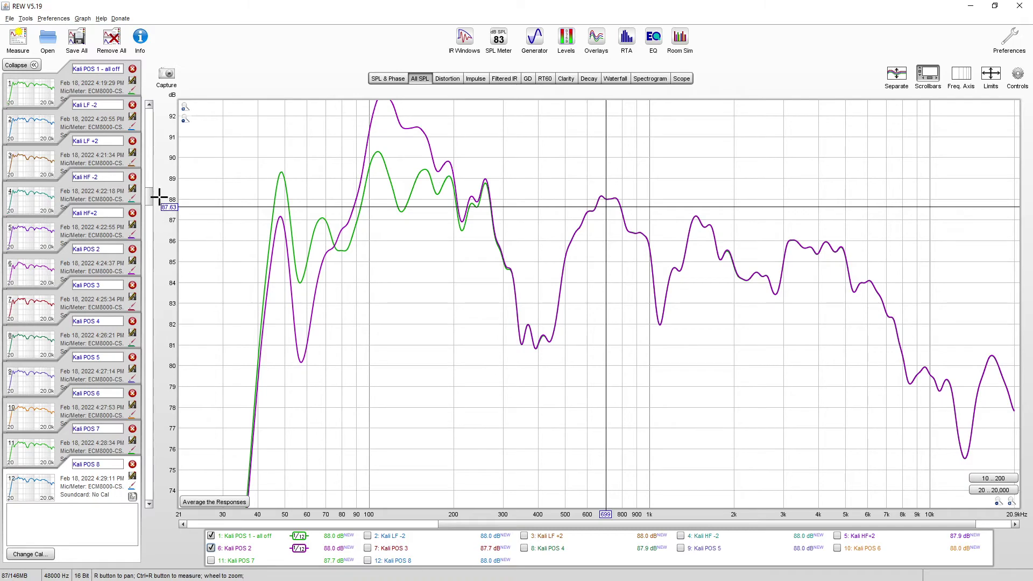
{"action": "scroll", "coordinate": [153, 207], "scroll_direction": "down", "scroll_amount": 2}
{"action": "scroll", "coordinate": [153, 206], "scroll_direction": "up", "scroll_amount": 3}
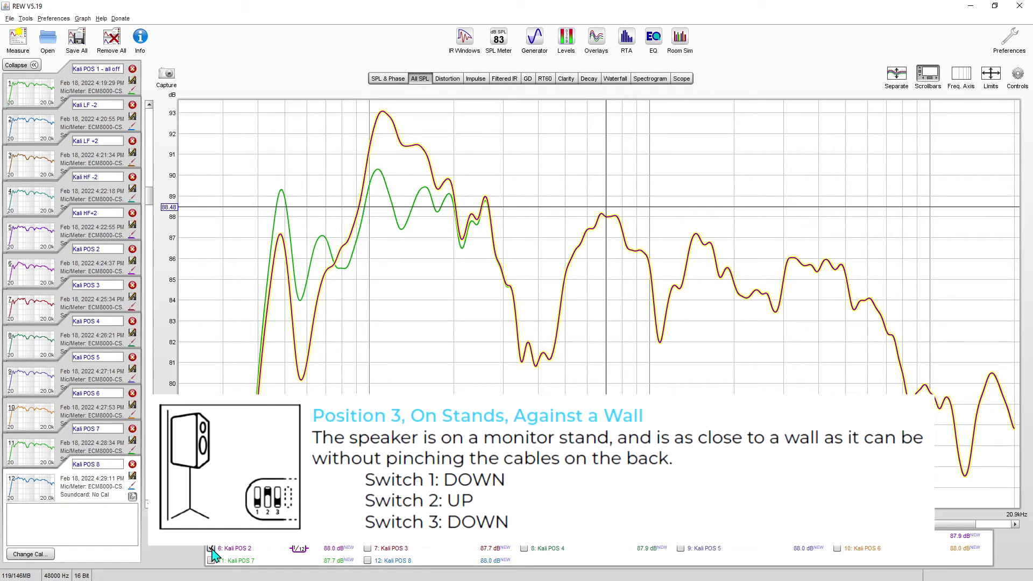
Add 7: Kali POS 3 to the graph and toggle Kali POS 2 off, on, and off again to compare.
{"action": "left_click", "coordinate": [368, 549]}
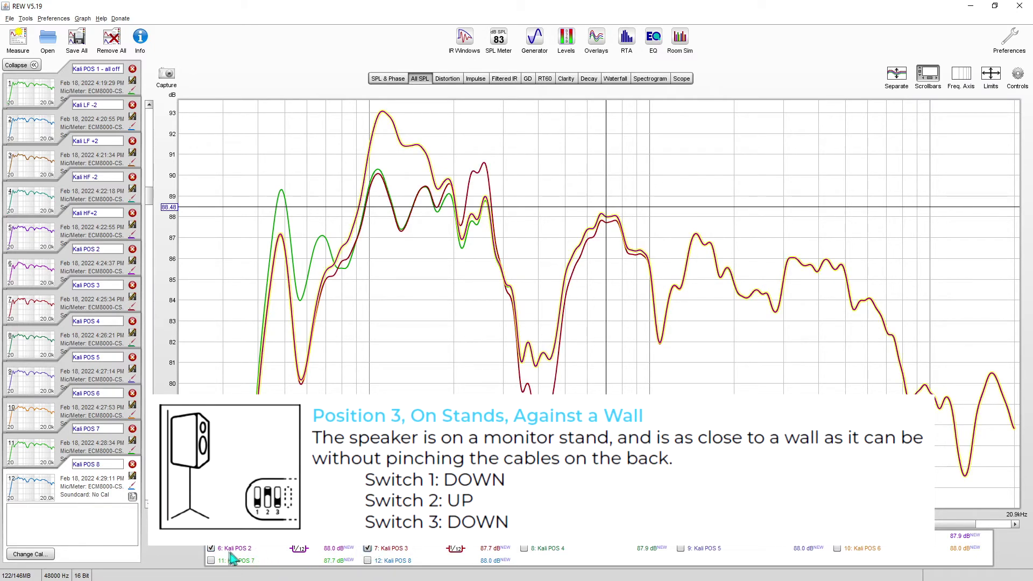
{"action": "left_click", "coordinate": [211, 549]}
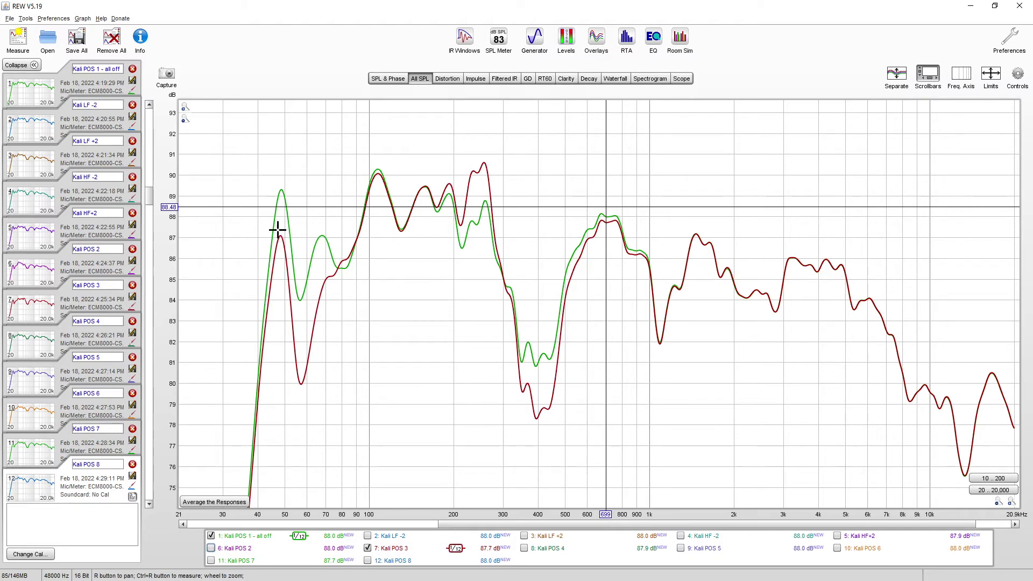
{"action": "left_click", "coordinate": [211, 548]}
{"action": "left_click", "coordinate": [211, 549]}
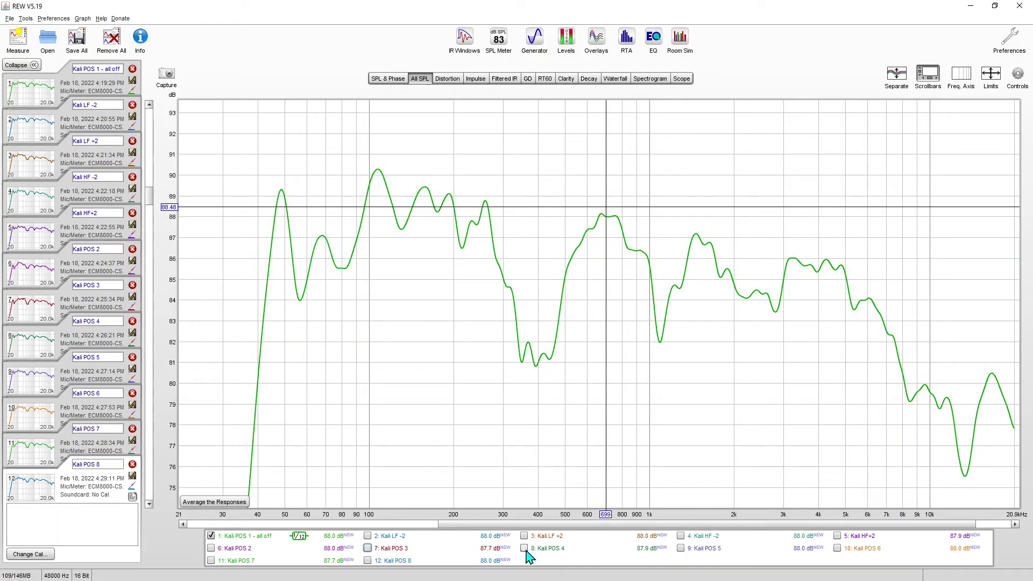
Overlay Kali POS 4 on the baseline, flick it on and off, and read levels at 130.4 and 261 Hz.
{"action": "left_click", "coordinate": [525, 549]}
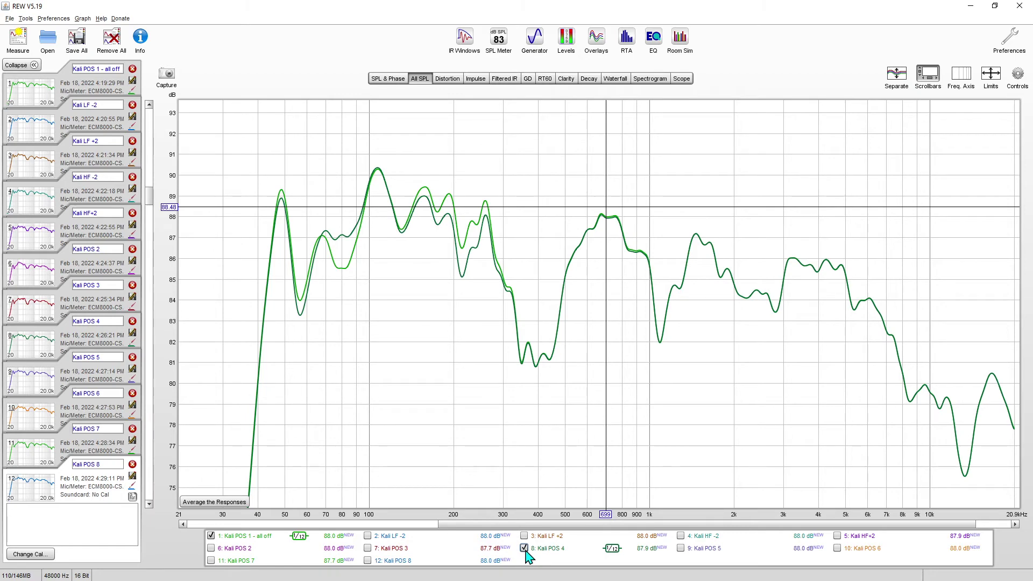
{"action": "left_click", "coordinate": [525, 551]}
{"action": "left_click", "coordinate": [525, 551]}
{"action": "left_click", "coordinate": [525, 552]}
{"action": "left_click", "coordinate": [525, 551]}
{"action": "left_click", "coordinate": [525, 551]}
{"action": "left_click", "coordinate": [525, 551]}
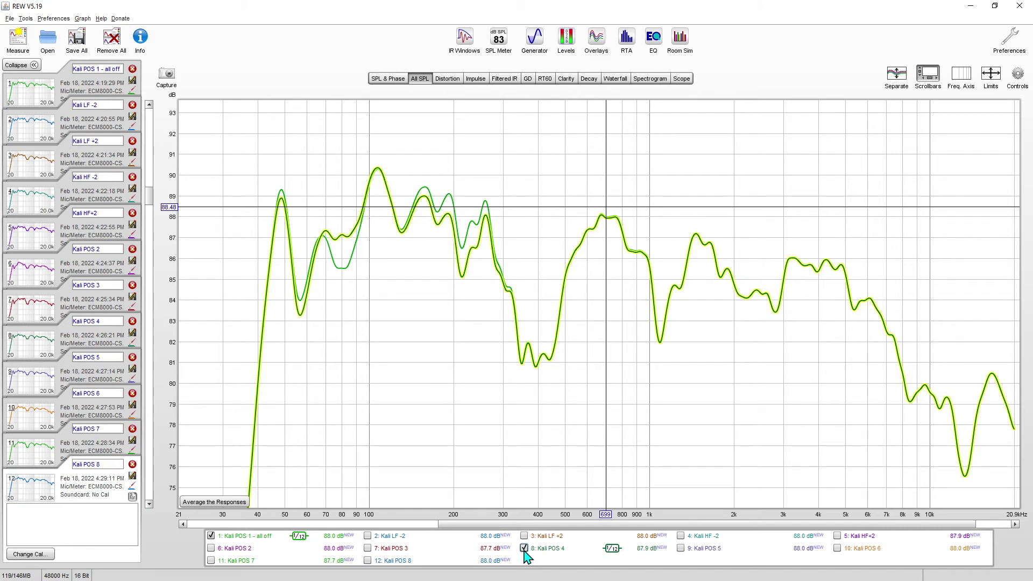
{"action": "left_click", "coordinate": [401, 237]}
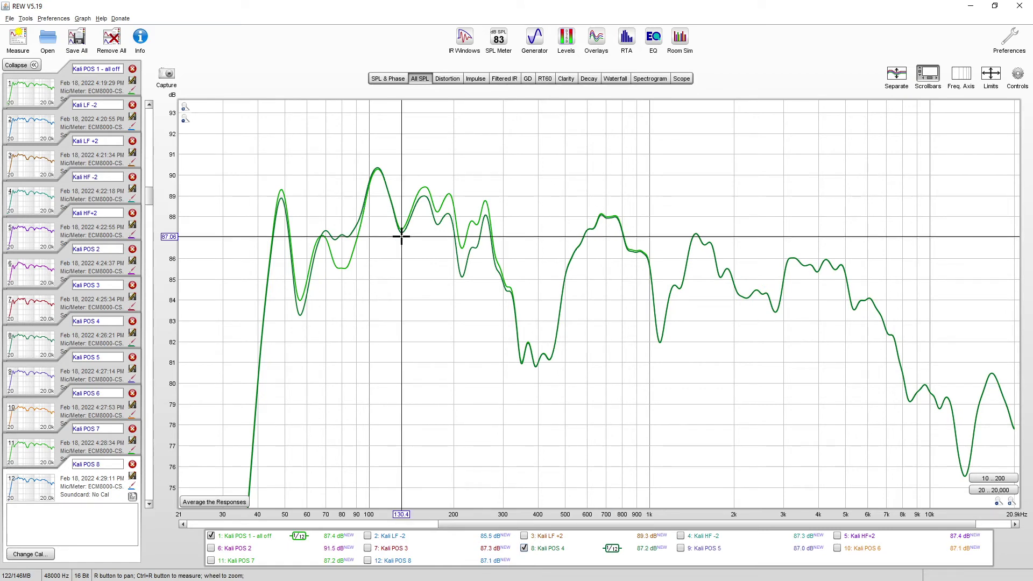
{"action": "left_click", "coordinate": [486, 227]}
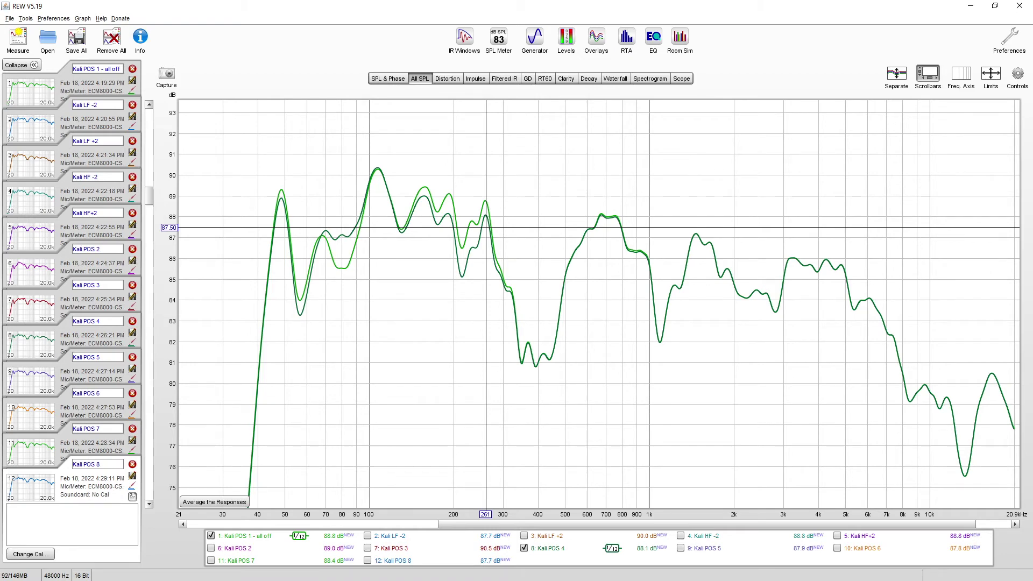
Flick the Kali POS 4 curve off and on repeatedly, leaving it shown over the baseline.
{"action": "left_click", "coordinate": [524, 548]}
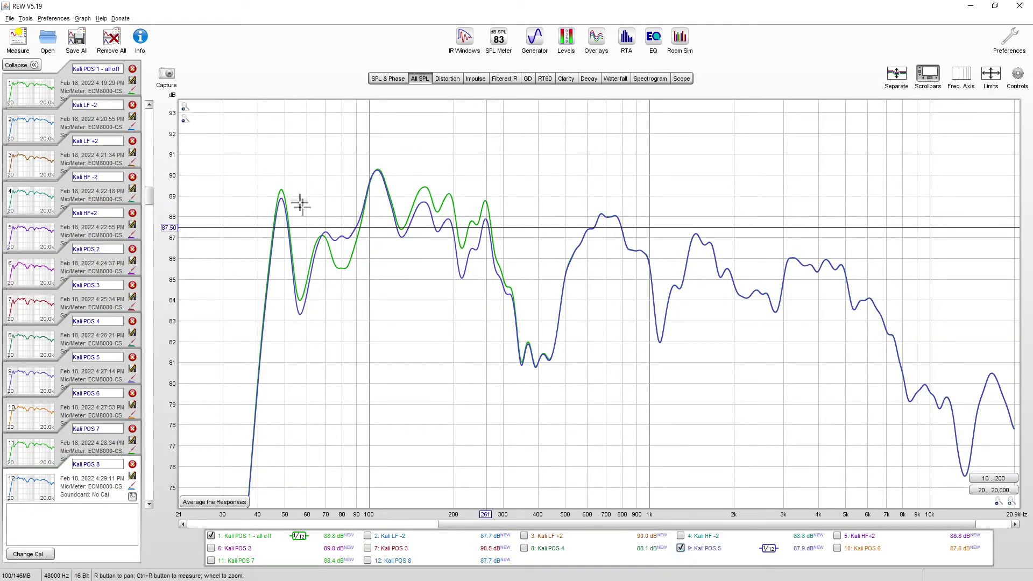
{"action": "left_click", "coordinate": [524, 548]}
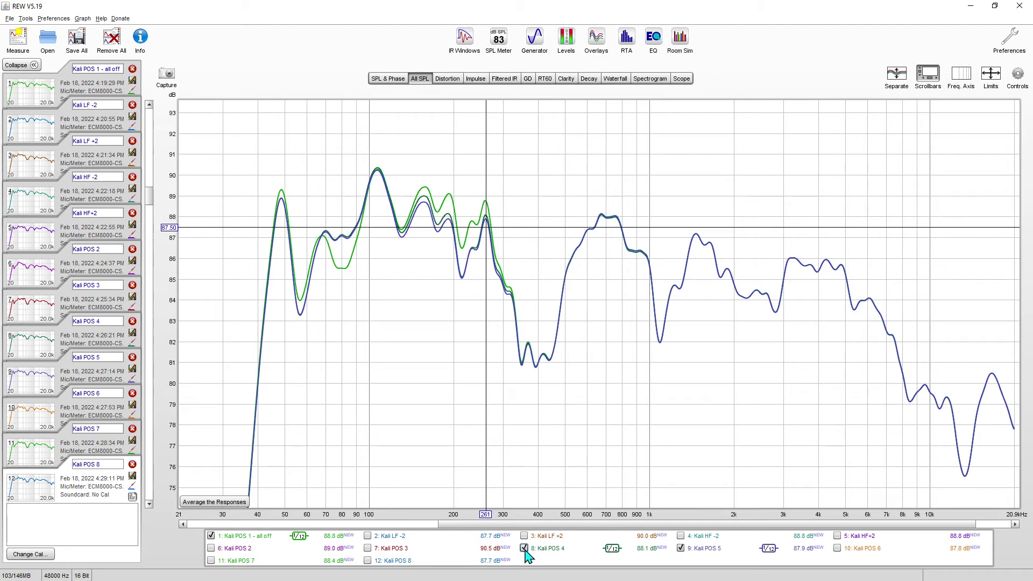
{"action": "left_click", "coordinate": [524, 549]}
{"action": "left_click", "coordinate": [525, 548]}
{"action": "left_click", "coordinate": [524, 548]}
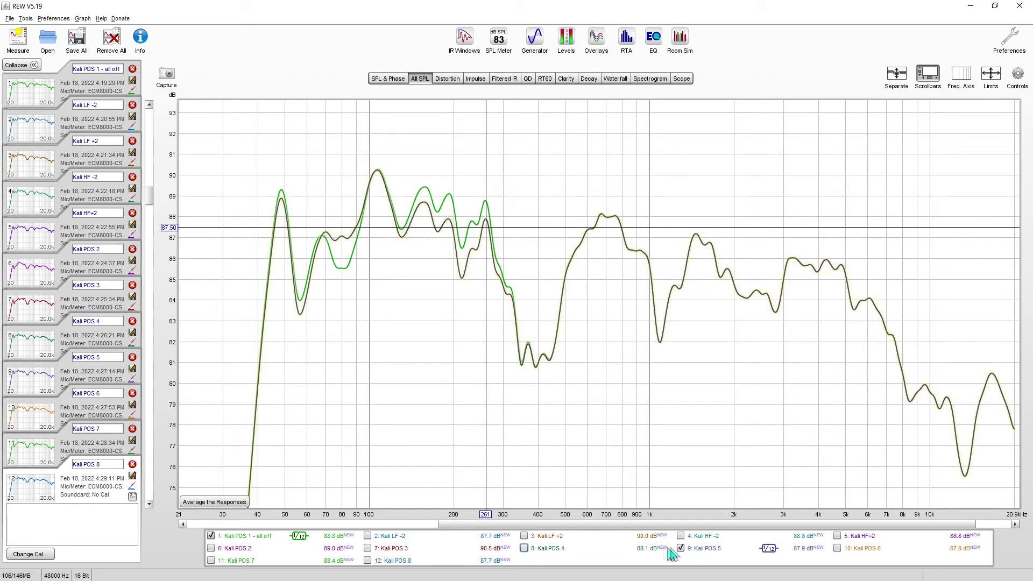
{"action": "left_click", "coordinate": [549, 551]}
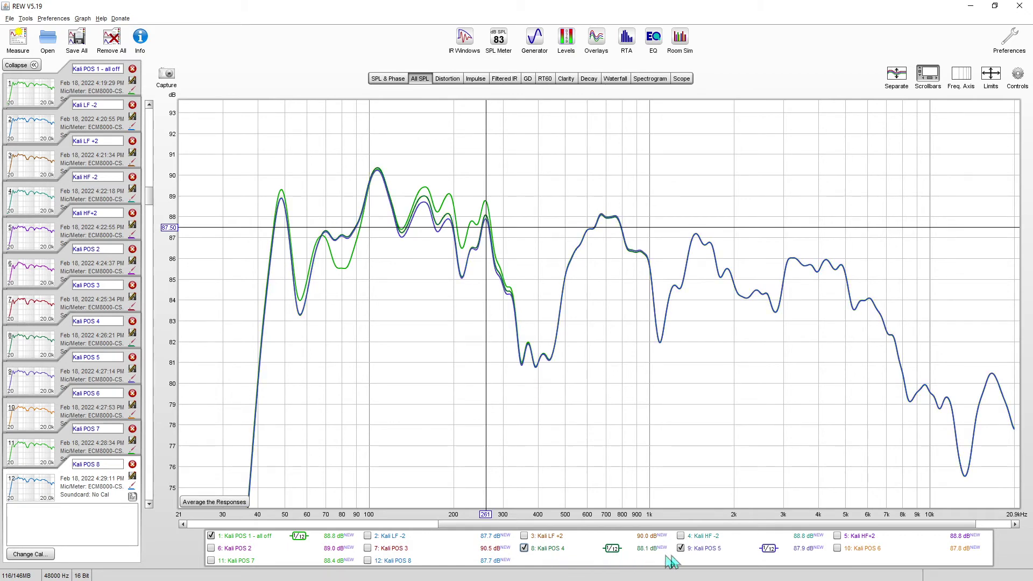
Keep flicking Kali POS 4 to compare, read levels near 196 Hz, then hide POS 4 and POS 5.
{"action": "left_click", "coordinate": [524, 549]}
{"action": "left_click", "coordinate": [524, 548]}
{"action": "left_click", "coordinate": [524, 548]}
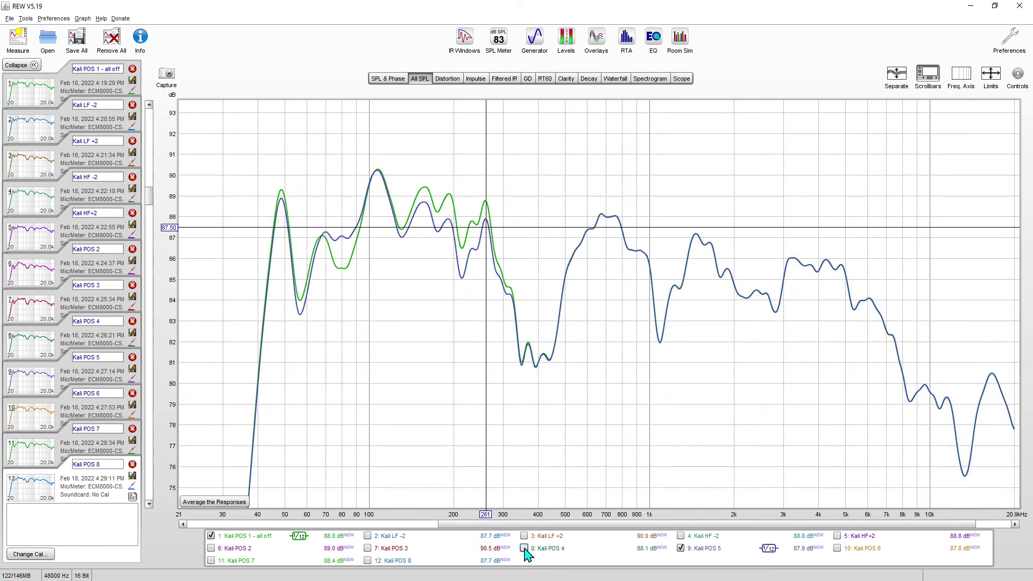
{"action": "left_click", "coordinate": [524, 548]}
{"action": "left_click", "coordinate": [524, 549]}
{"action": "left_click", "coordinate": [524, 549]}
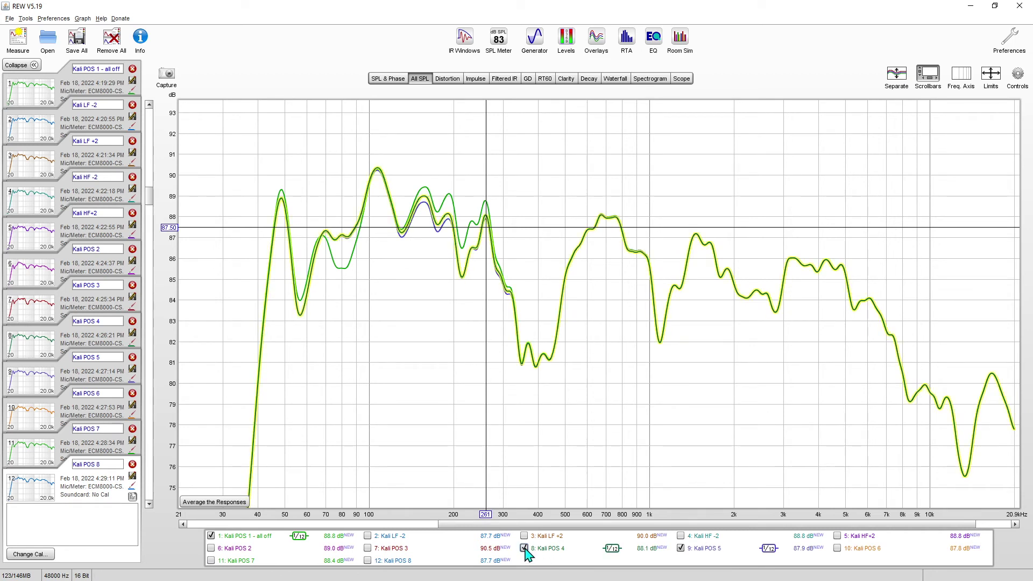
{"action": "left_click", "coordinate": [525, 548]}
{"action": "left_click", "coordinate": [524, 548]}
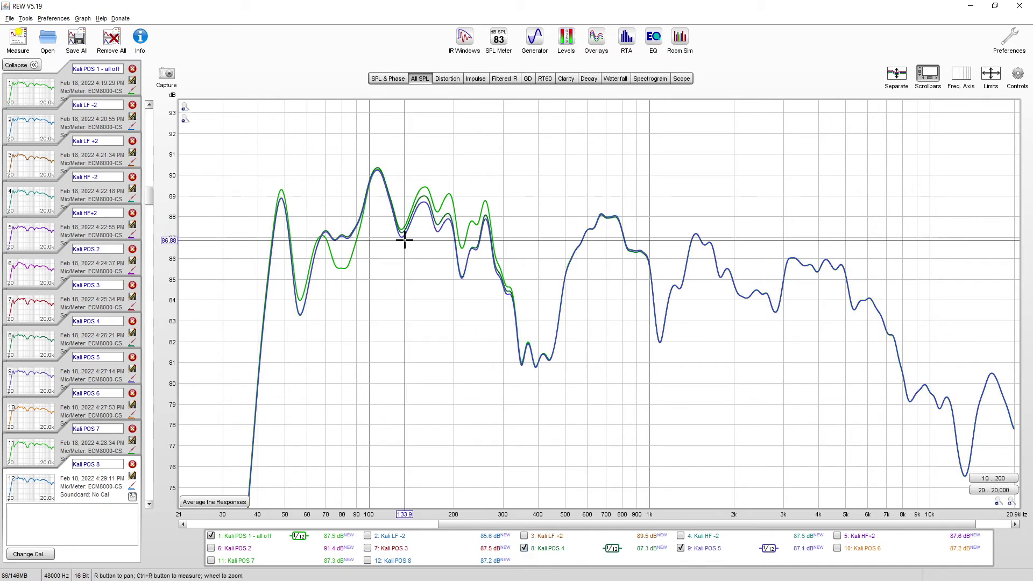
{"action": "left_click", "coordinate": [451, 231]}
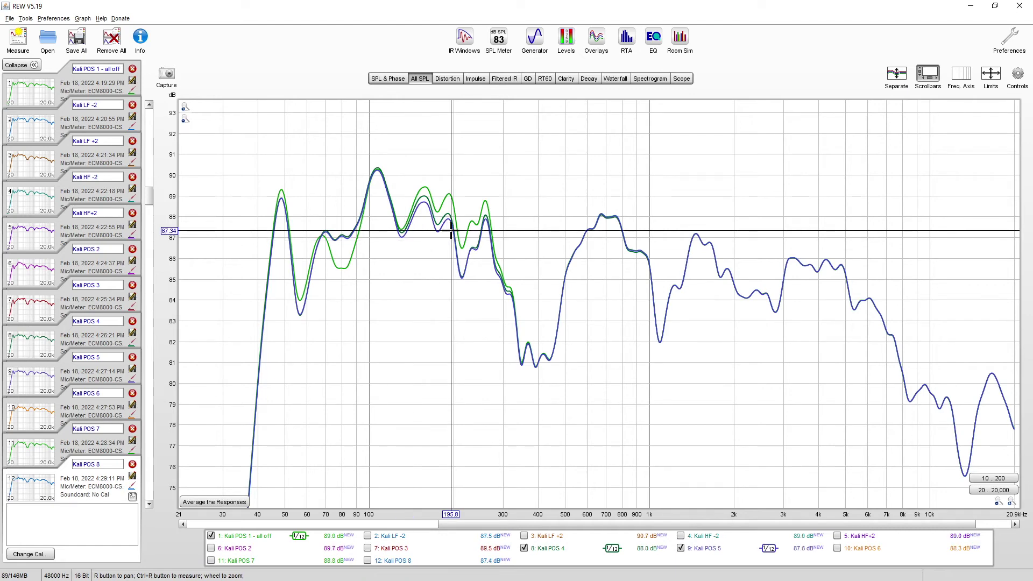
{"action": "left_click", "coordinate": [524, 549]}
{"action": "left_click", "coordinate": [681, 549]}
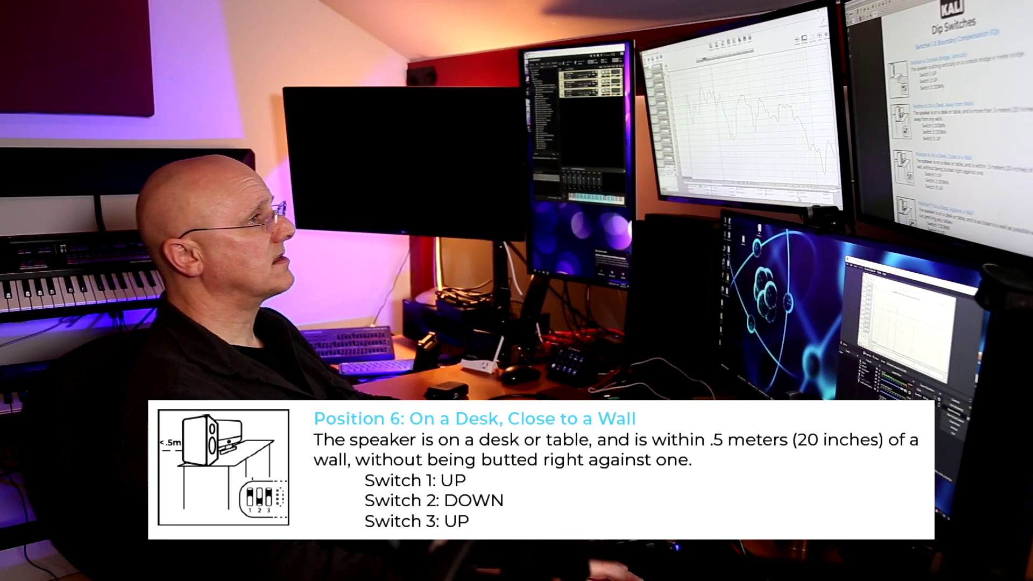
Overlay 10: Kali POS 6 on the baseline and briefly flick Kali POS 5 on and off beside it.
{"action": "left_click", "coordinate": [838, 549]}
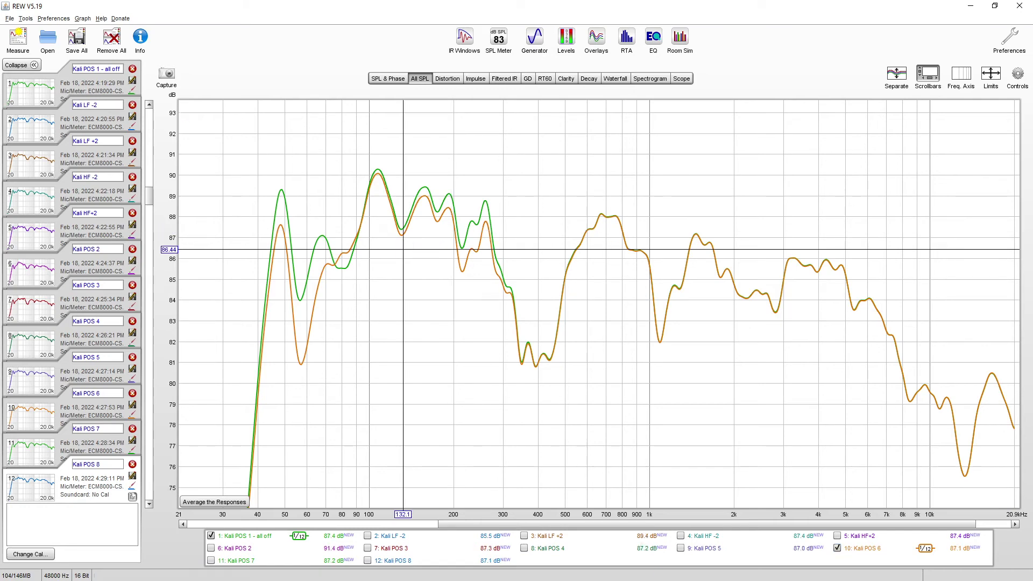
{"action": "left_click", "coordinate": [681, 548]}
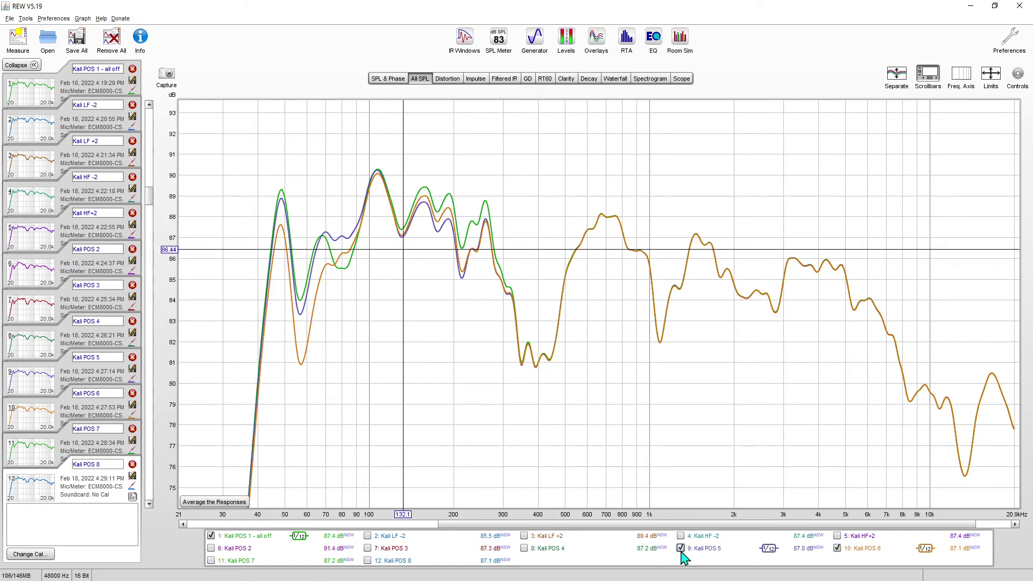
{"action": "left_click", "coordinate": [681, 549]}
{"action": "left_click", "coordinate": [680, 548]}
{"action": "left_click", "coordinate": [681, 549]}
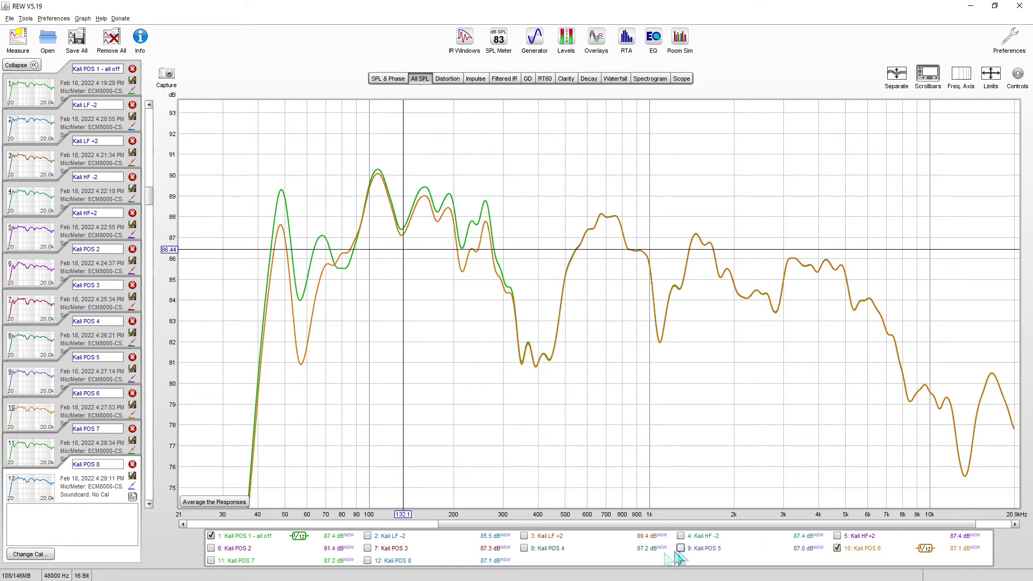
Flick Kali POS 4 on and off repeatedly to compare it with POS 6.
{"action": "left_click", "coordinate": [524, 548]}
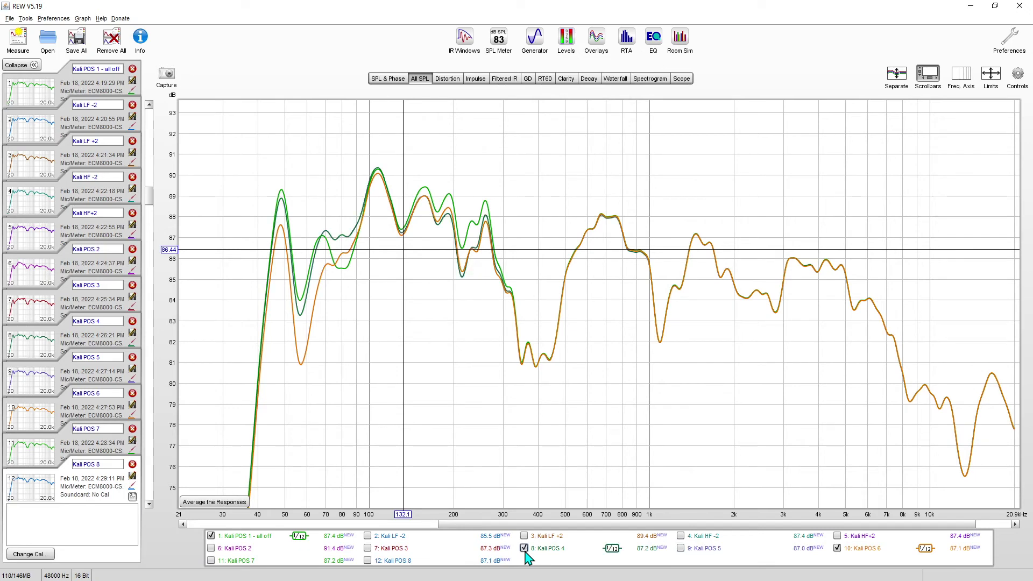
{"action": "left_click", "coordinate": [525, 548]}
{"action": "left_click", "coordinate": [524, 548]}
{"action": "left_click", "coordinate": [525, 550]}
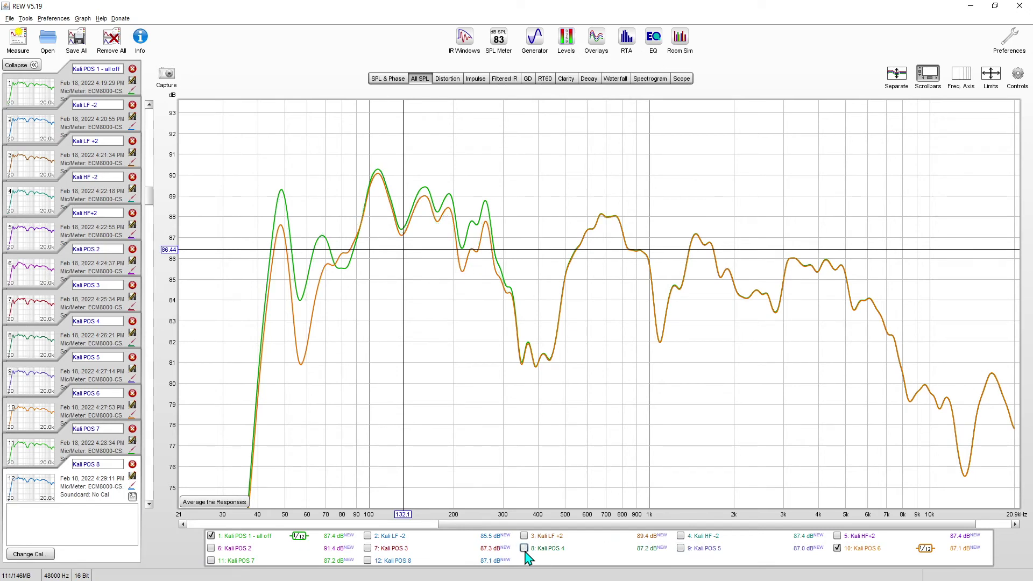
{"action": "left_click", "coordinate": [525, 550]}
{"action": "left_click", "coordinate": [525, 550]}
Clear the Kali POS 4 curve and overlay 11: Kali POS 7 on the baseline.
{"action": "left_click", "coordinate": [525, 550]}
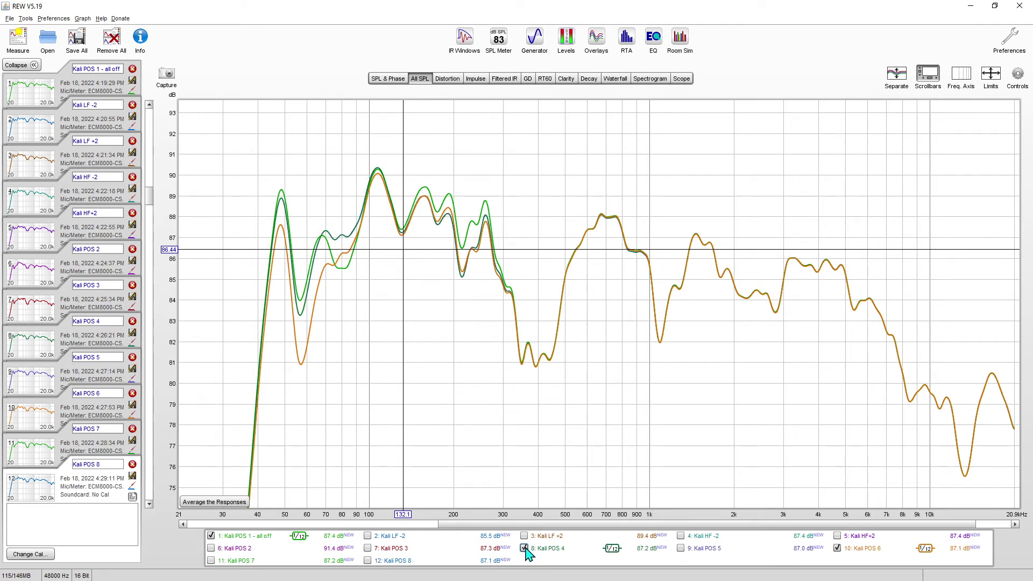
{"action": "left_click", "coordinate": [524, 550]}
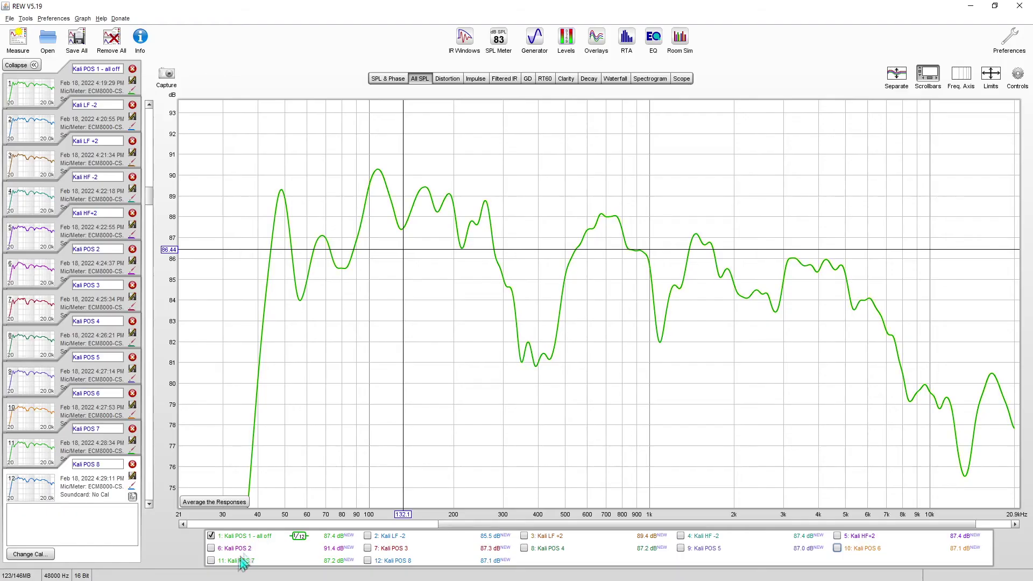
{"action": "left_click", "coordinate": [239, 563]}
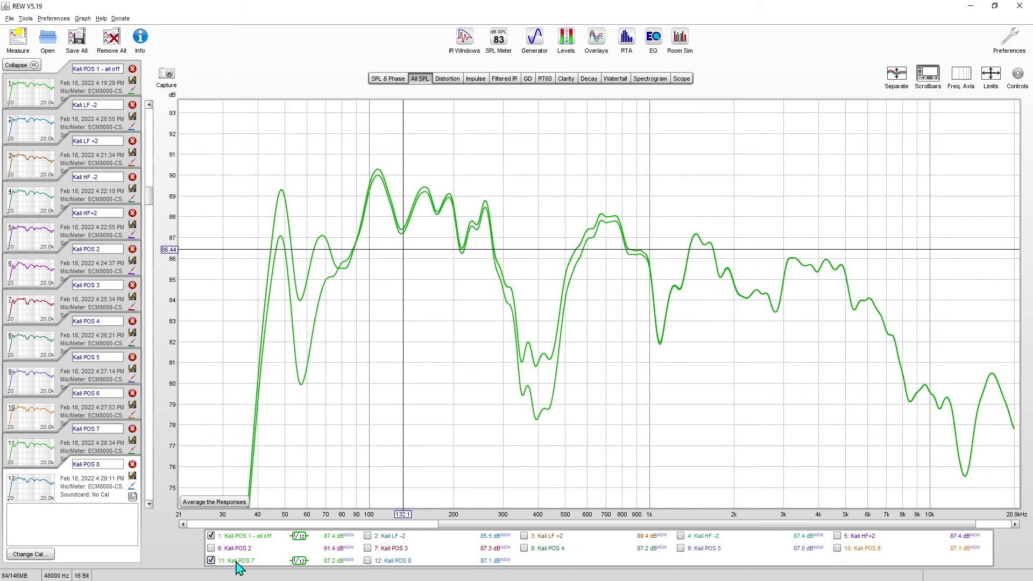
Read the POS 7 and baseline levels at 342 Hz, 470 Hz, near 1 kHz and 57.3 Hz.
{"action": "left_click", "coordinate": [518, 374]}
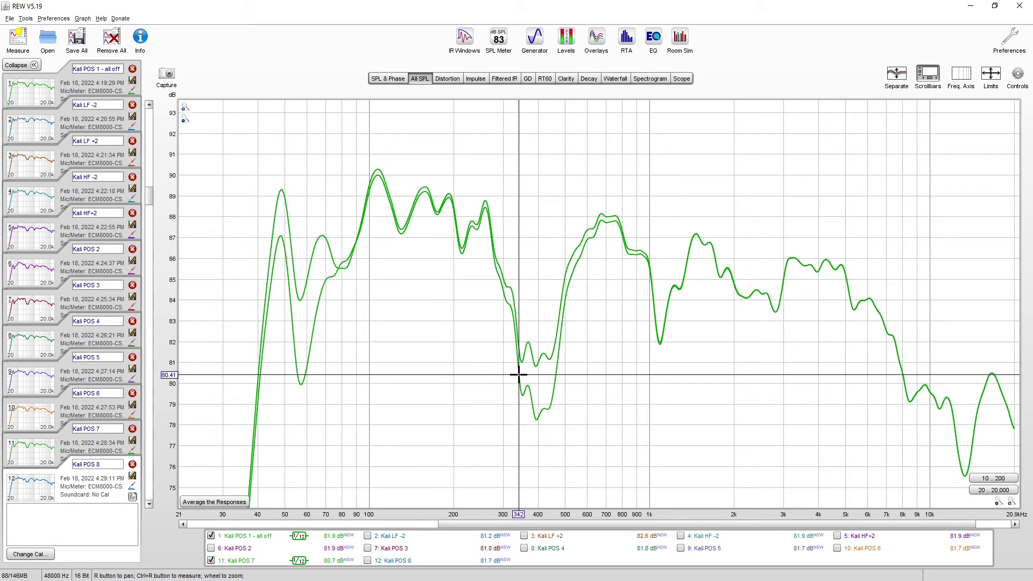
{"action": "left_click", "coordinate": [558, 368]}
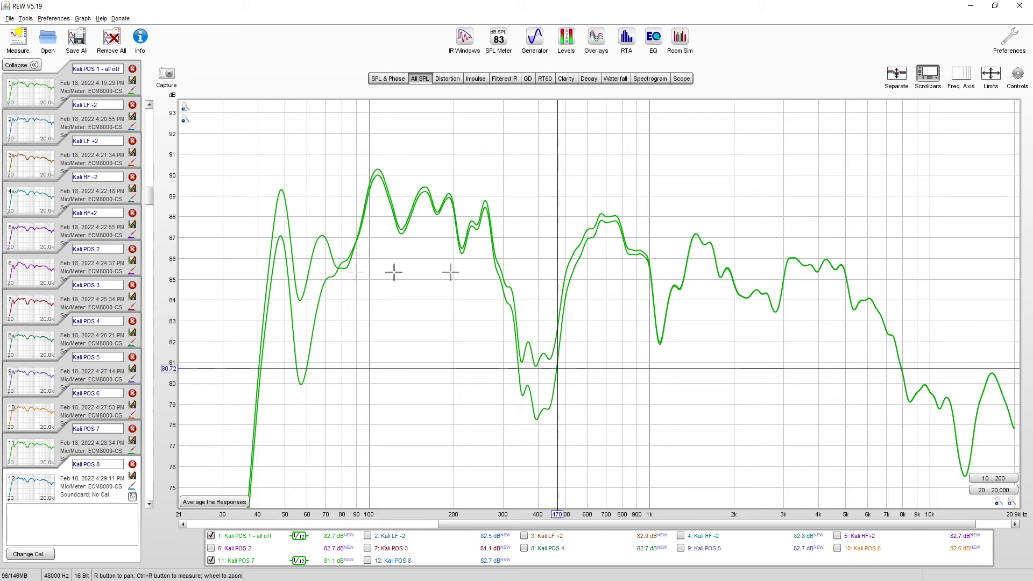
{"action": "left_click", "coordinate": [650, 386]}
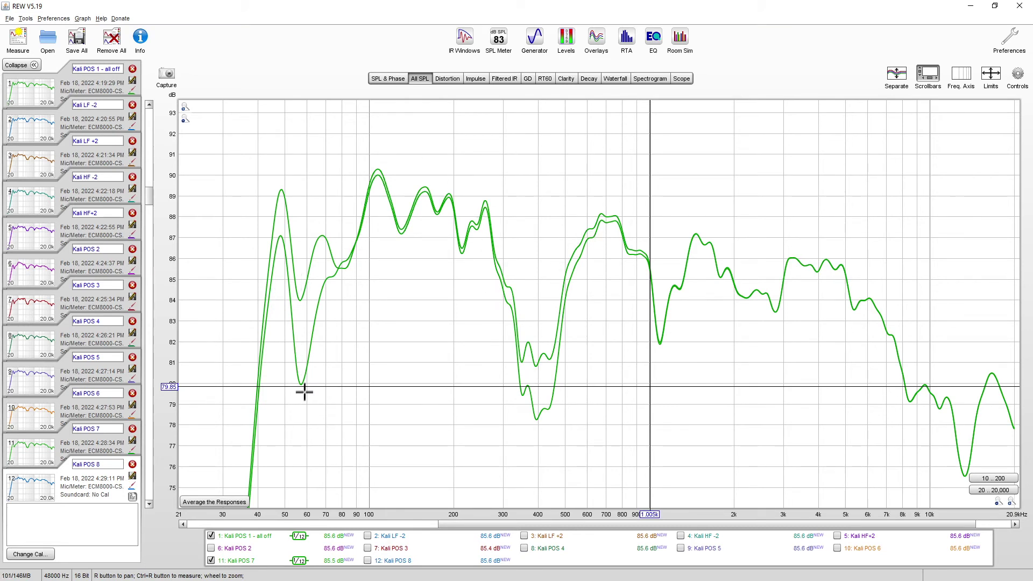
{"action": "left_click", "coordinate": [302, 315]}
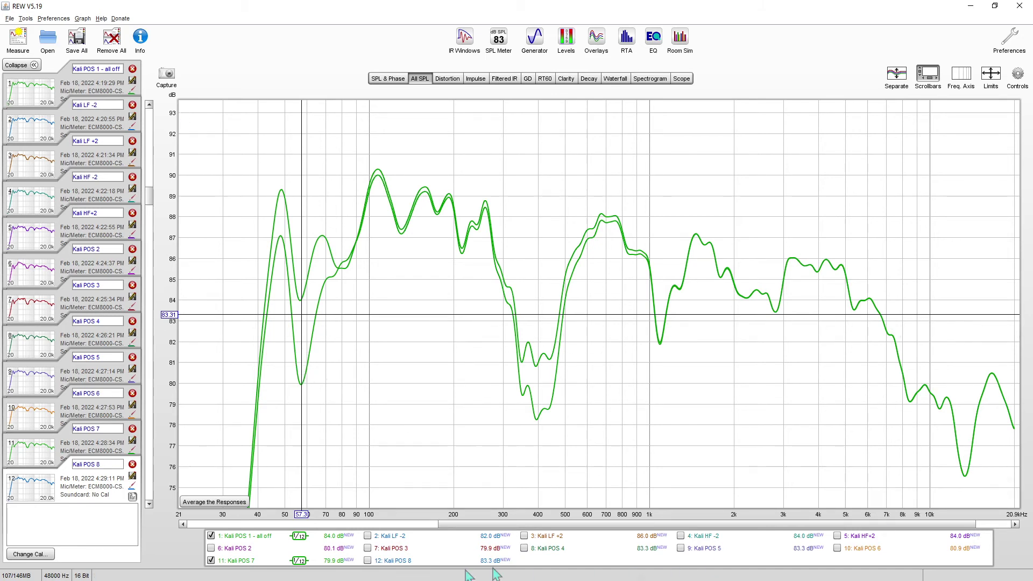
Swap Kali POS 7 for 12: Kali POS 8 and read levels at 135.7 Hz and near 286 Hz.
{"action": "left_click", "coordinate": [211, 560]}
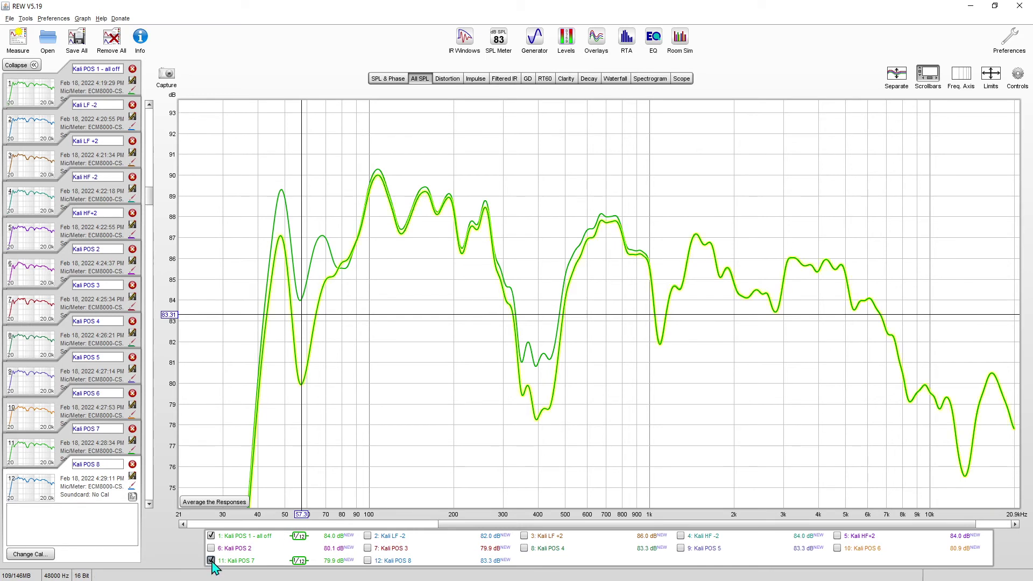
{"action": "left_click", "coordinate": [368, 561]}
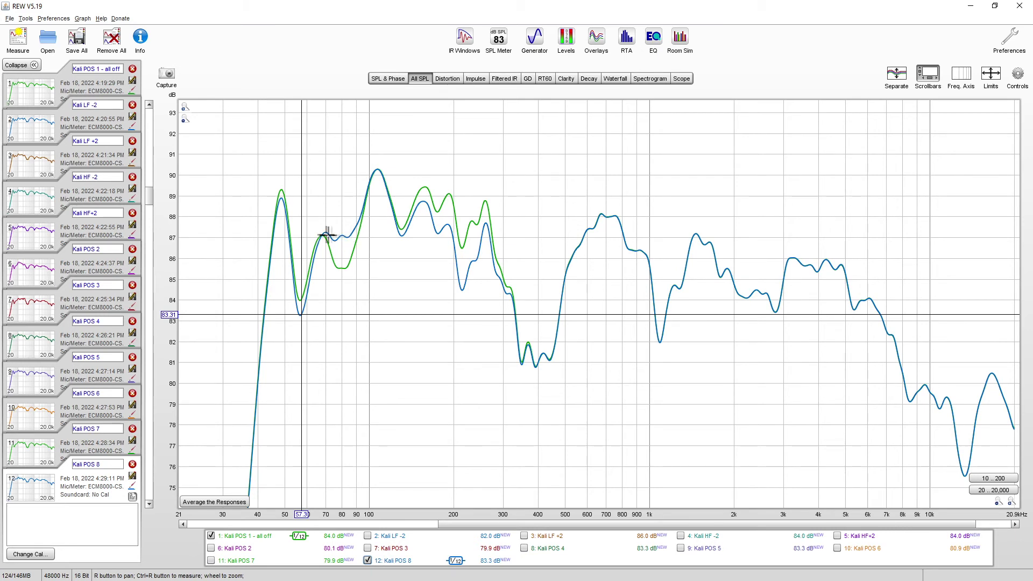
{"action": "left_click", "coordinate": [406, 217]}
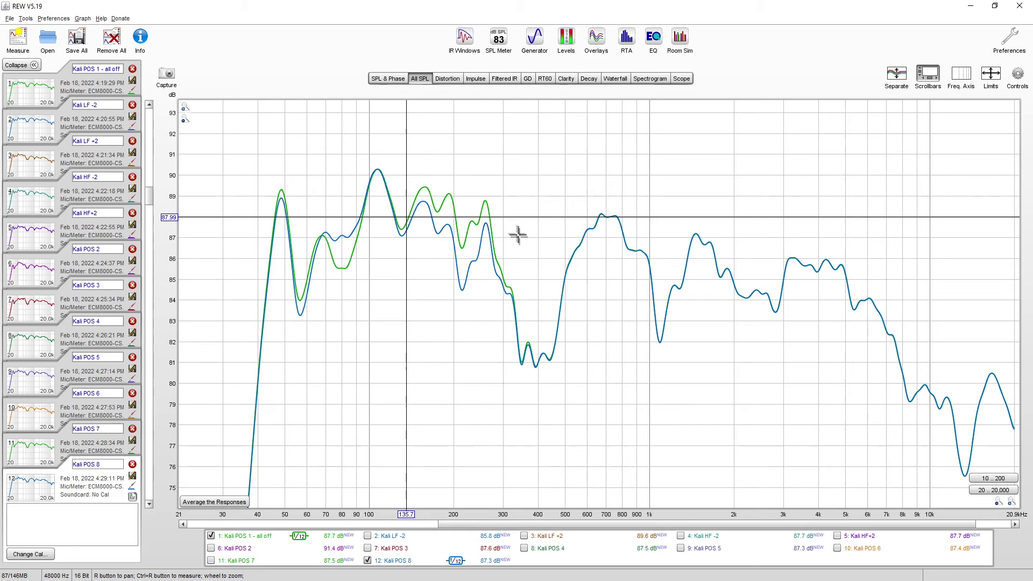
{"action": "left_click", "coordinate": [497, 269]}
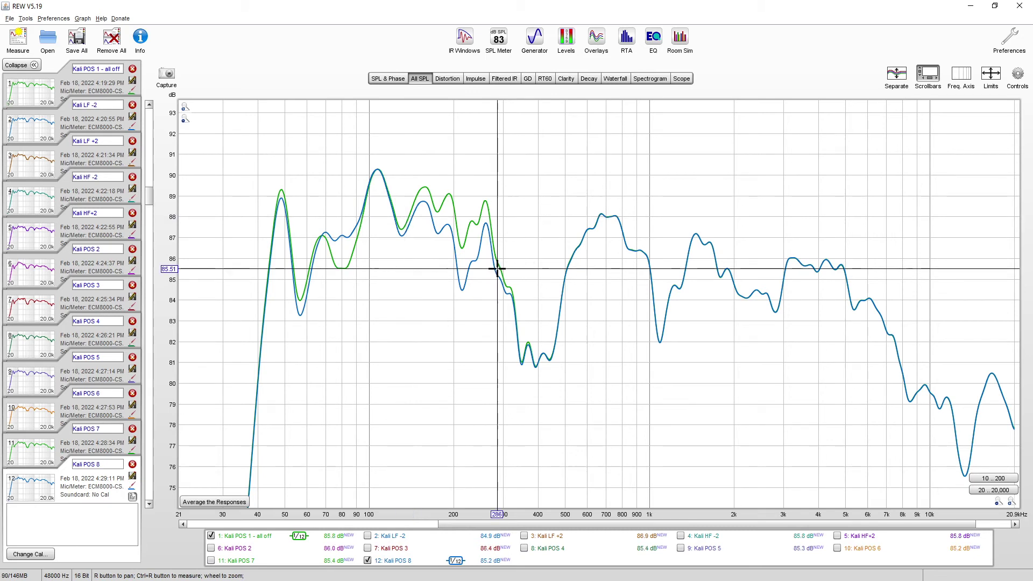
Flick the Kali POS 8 curve on and off to compare, leaving it hidden.
{"action": "left_click", "coordinate": [369, 560]}
{"action": "left_click", "coordinate": [369, 560]}
{"action": "left_click", "coordinate": [368, 560]}
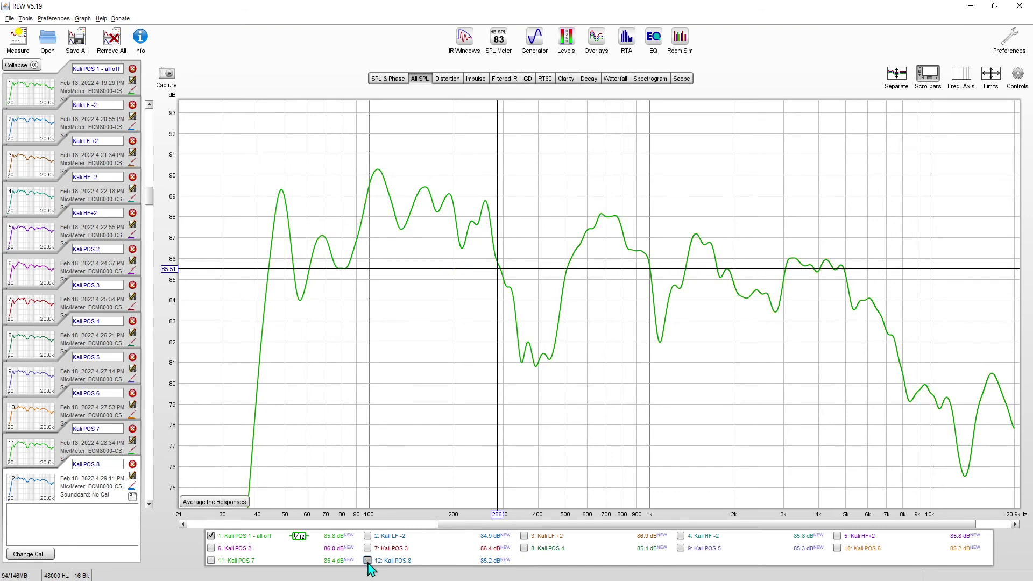
{"action": "left_click", "coordinate": [368, 560]}
{"action": "left_click", "coordinate": [368, 561]}
{"action": "left_click", "coordinate": [368, 560]}
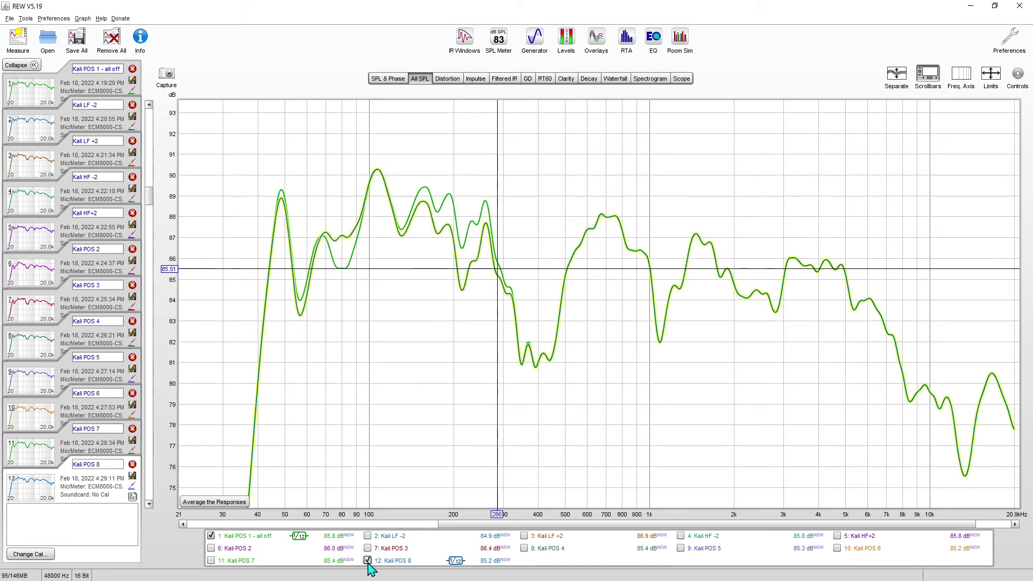
{"action": "left_click", "coordinate": [368, 561]}
{"action": "left_click", "coordinate": [368, 560]}
{"action": "left_click", "coordinate": [368, 561]}
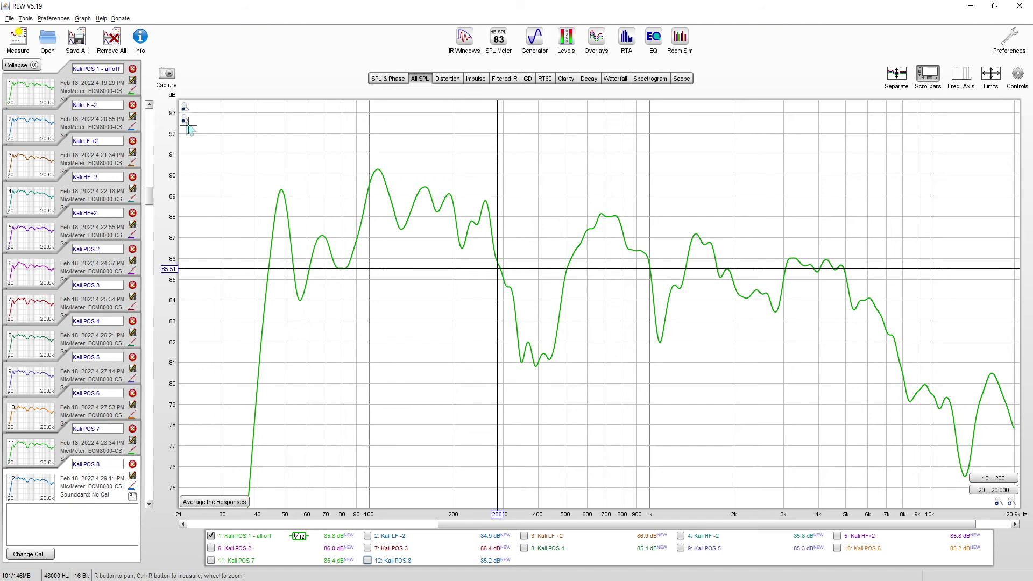
{"action": "left_click", "coordinate": [185, 119]}
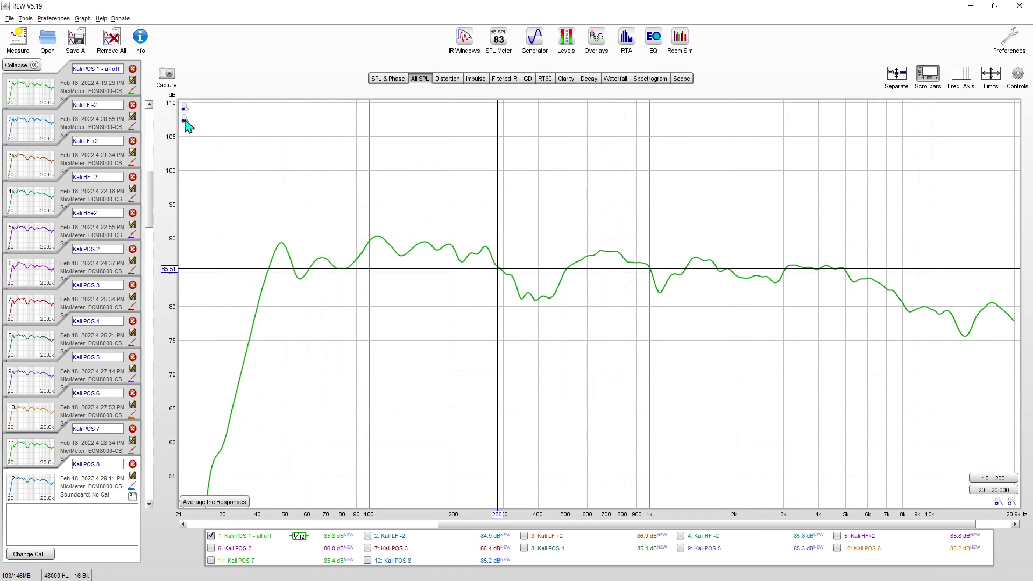
{"action": "left_click", "coordinate": [185, 120]}
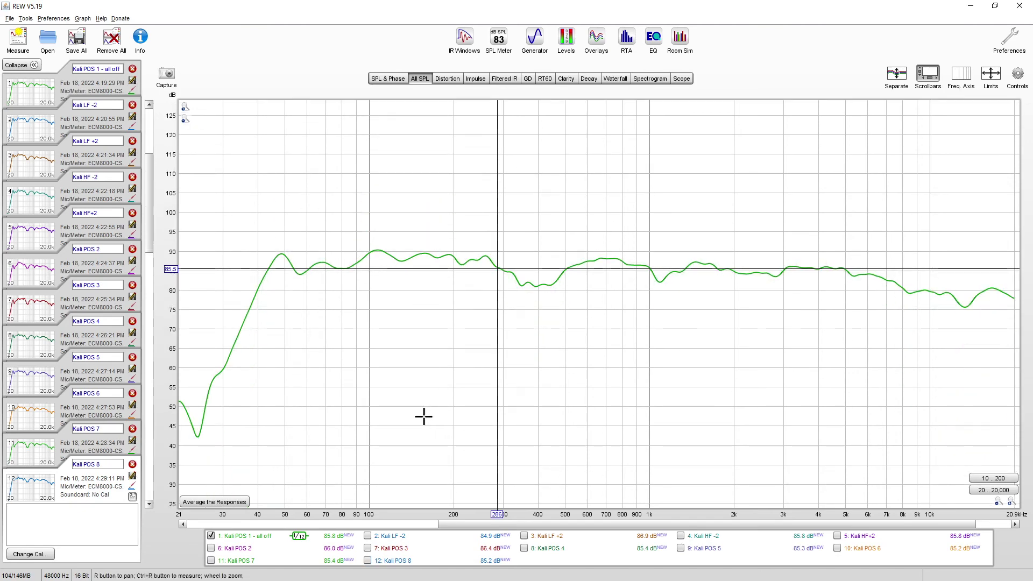
{"action": "left_click", "coordinate": [368, 536]}
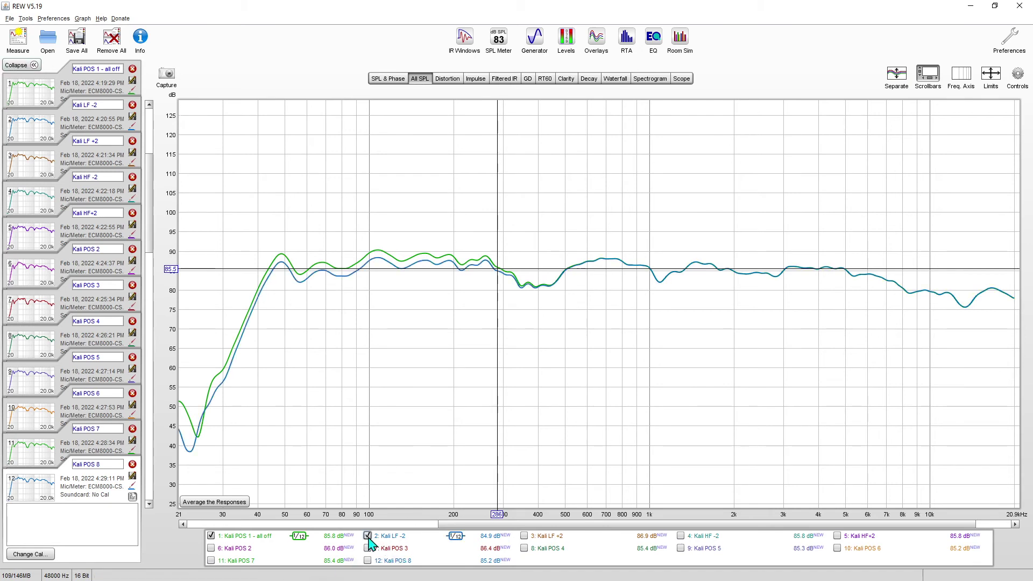
{"action": "left_click", "coordinate": [368, 537]}
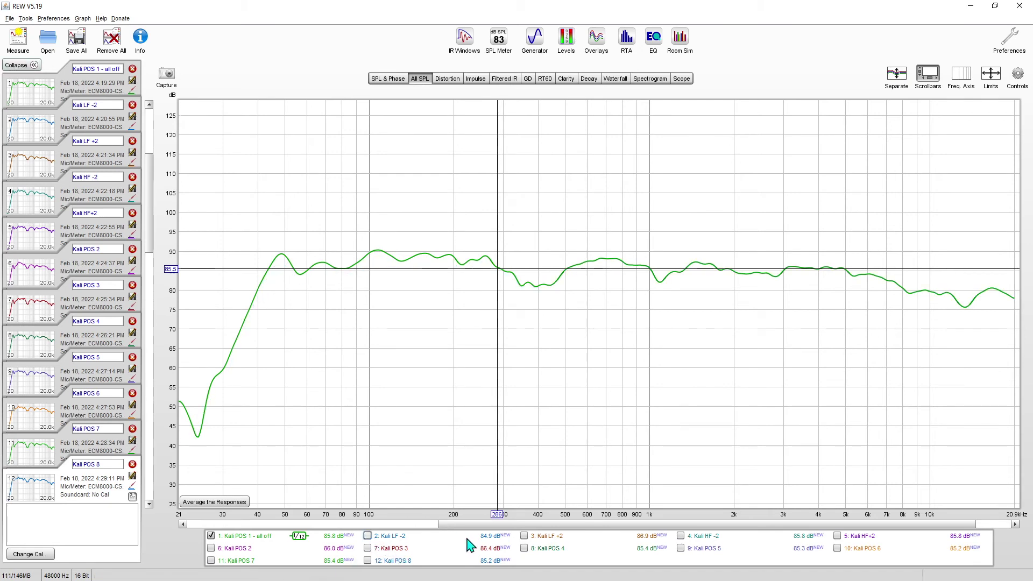
{"action": "left_click", "coordinate": [524, 537]}
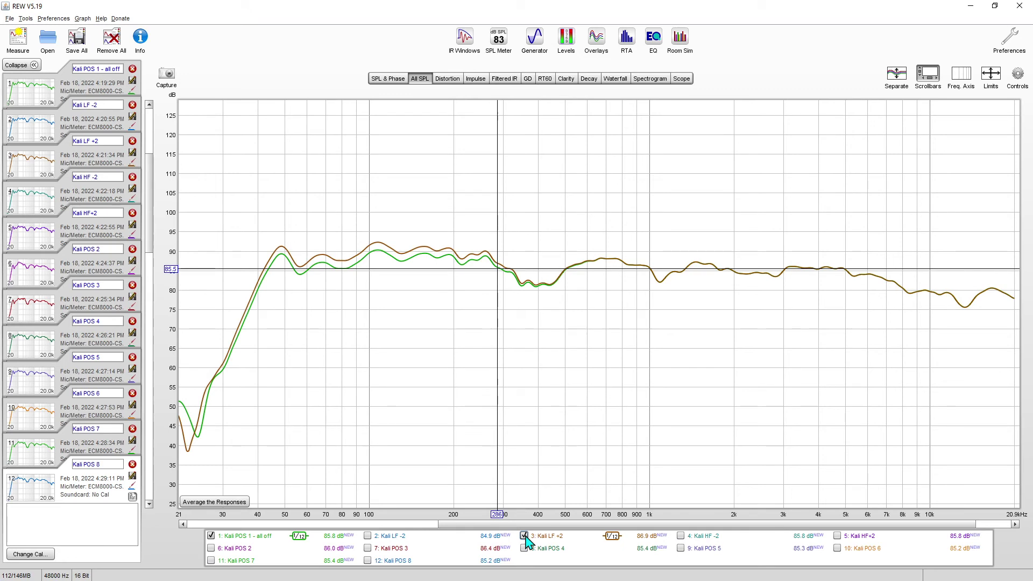
{"action": "left_click", "coordinate": [524, 536]}
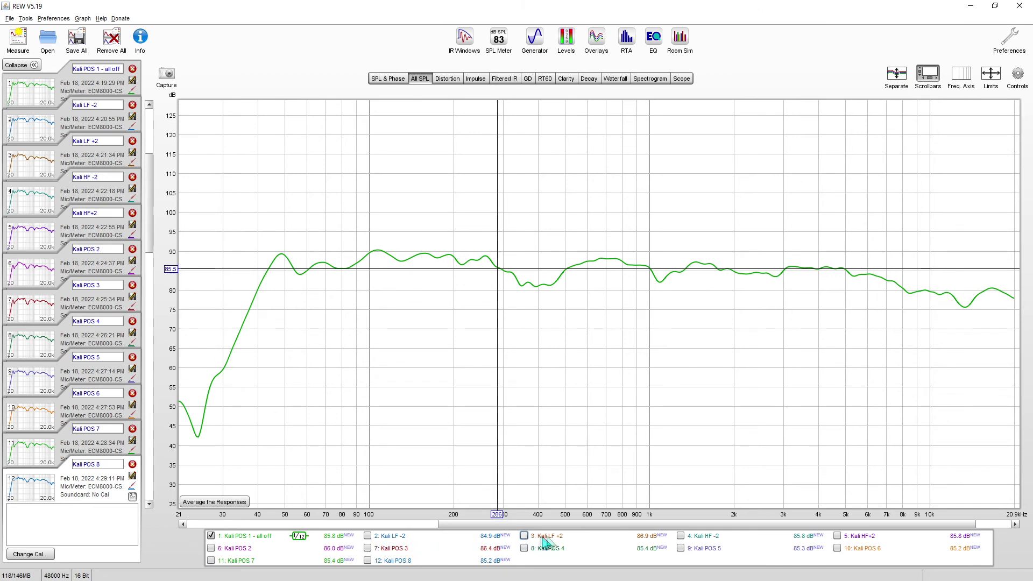
{"action": "left_click", "coordinate": [680, 537]}
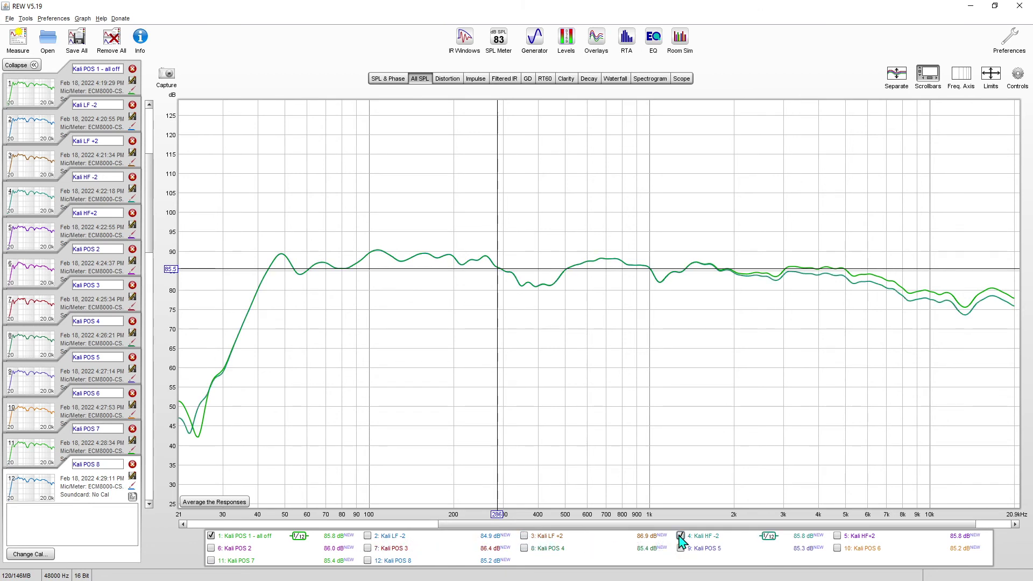
{"action": "left_click", "coordinate": [838, 537]}
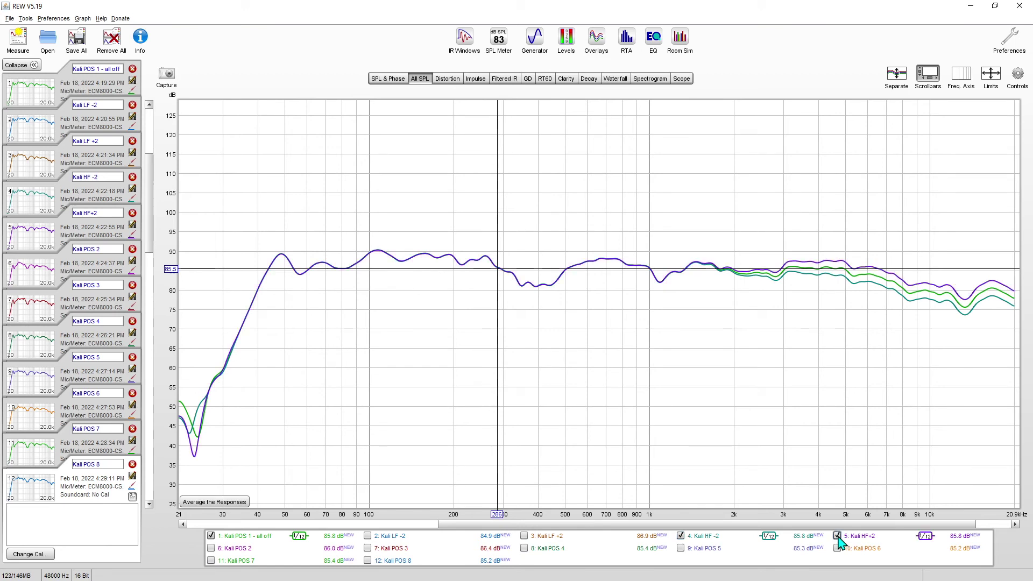
{"action": "left_click", "coordinate": [681, 535]}
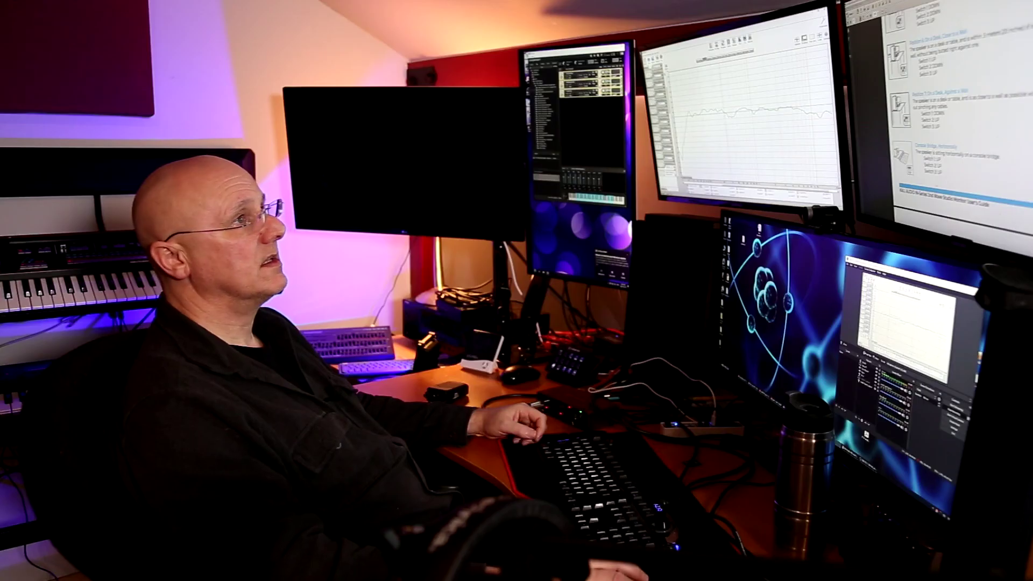
{"action": "scroll", "coordinate": [1004, 139], "scroll_direction": "down", "scroll_amount": 10}
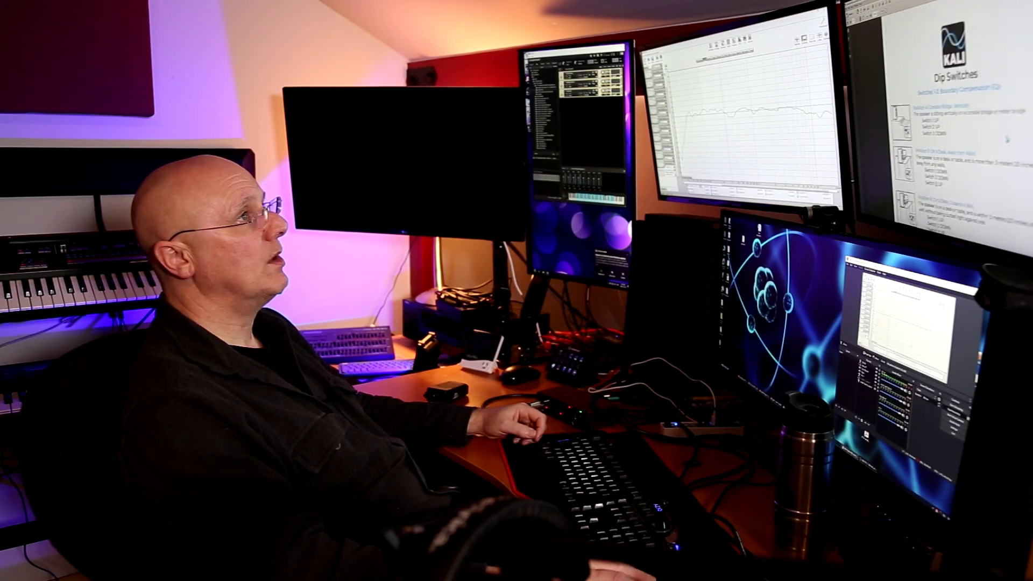
{"action": "scroll", "coordinate": [1005, 139], "scroll_direction": "down", "scroll_amount": 5}
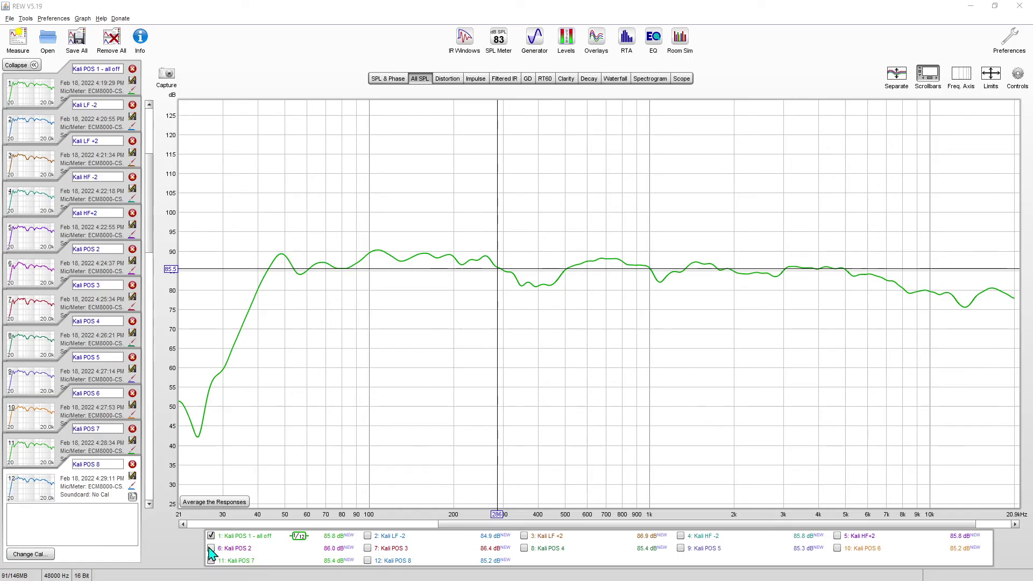
Toggle Kali POS 2 and POS 3 on and off in turn, then overlay Kali POS 4 on the baseline.
{"action": "left_click", "coordinate": [211, 548]}
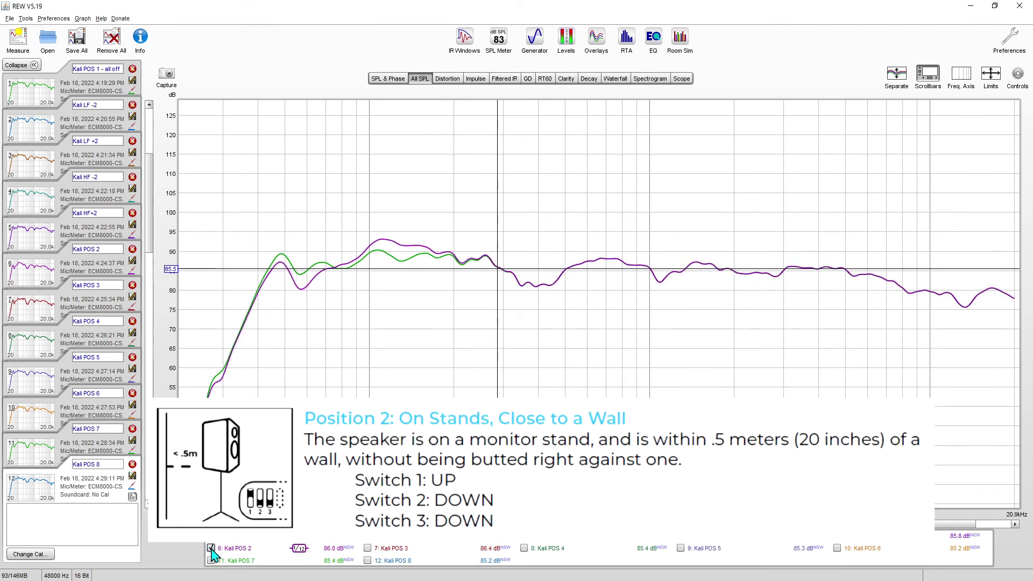
{"action": "left_click", "coordinate": [211, 548]}
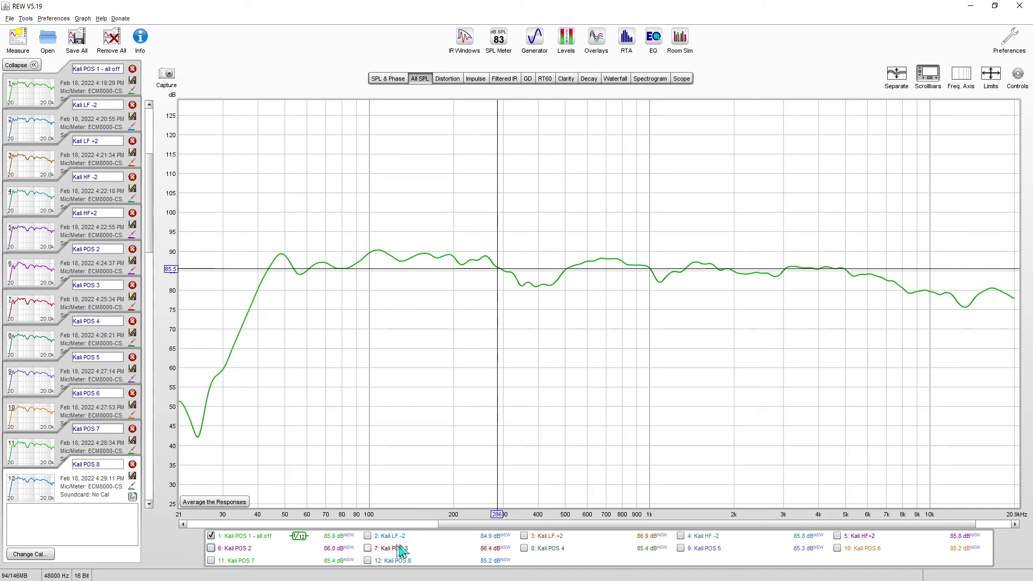
{"action": "left_click", "coordinate": [369, 549]}
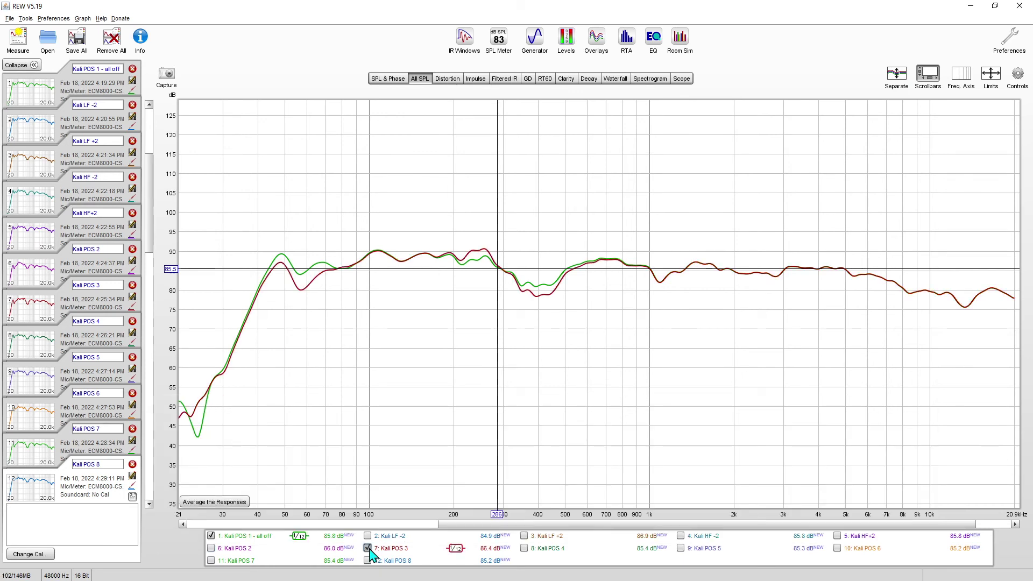
{"action": "left_click", "coordinate": [368, 549]}
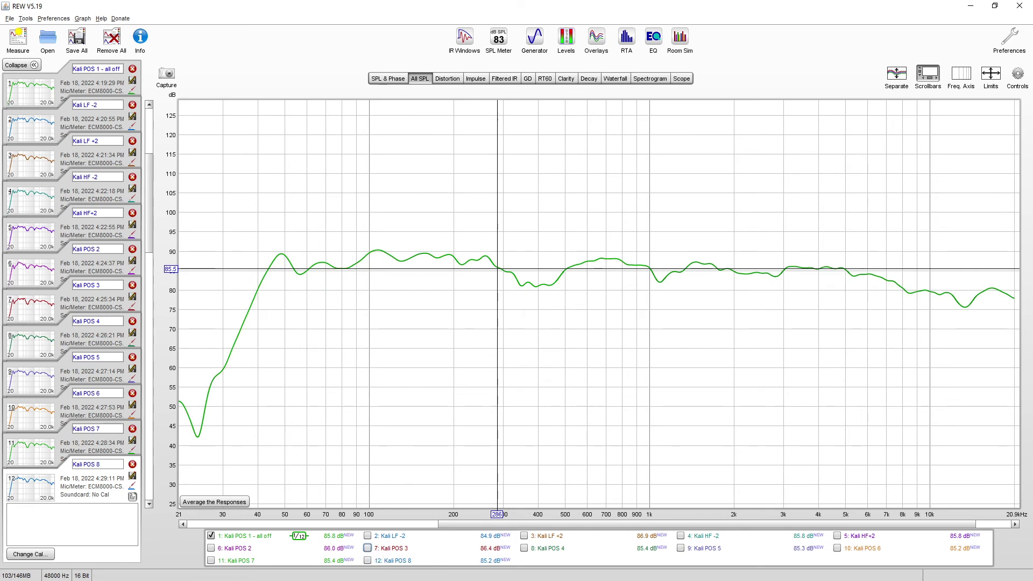
{"action": "left_click", "coordinate": [524, 548]}
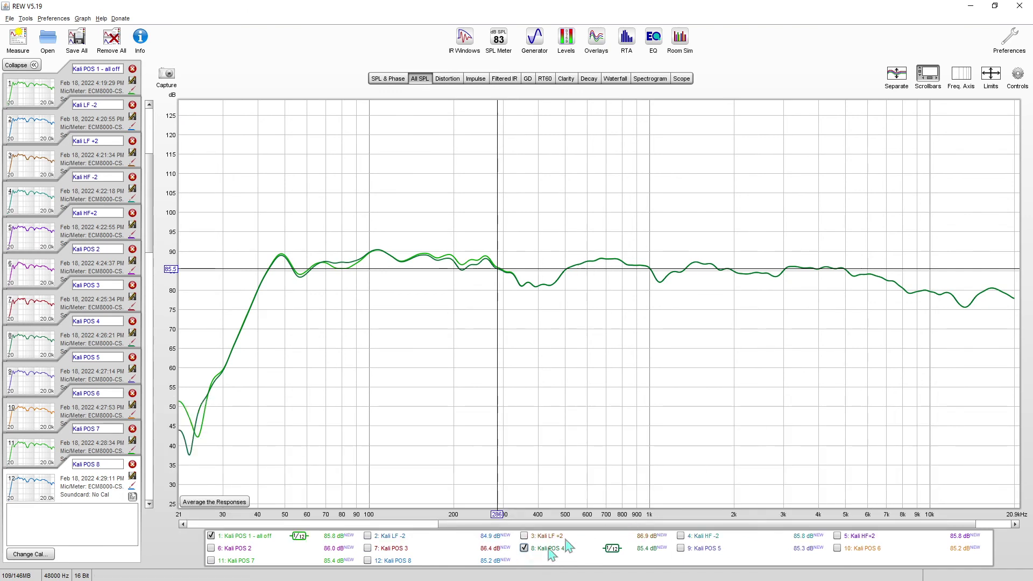
Hide Kali POS 4, compare Kali POS 5 and POS 6 against the baseline, then hide both.
{"action": "left_click", "coordinate": [524, 548]}
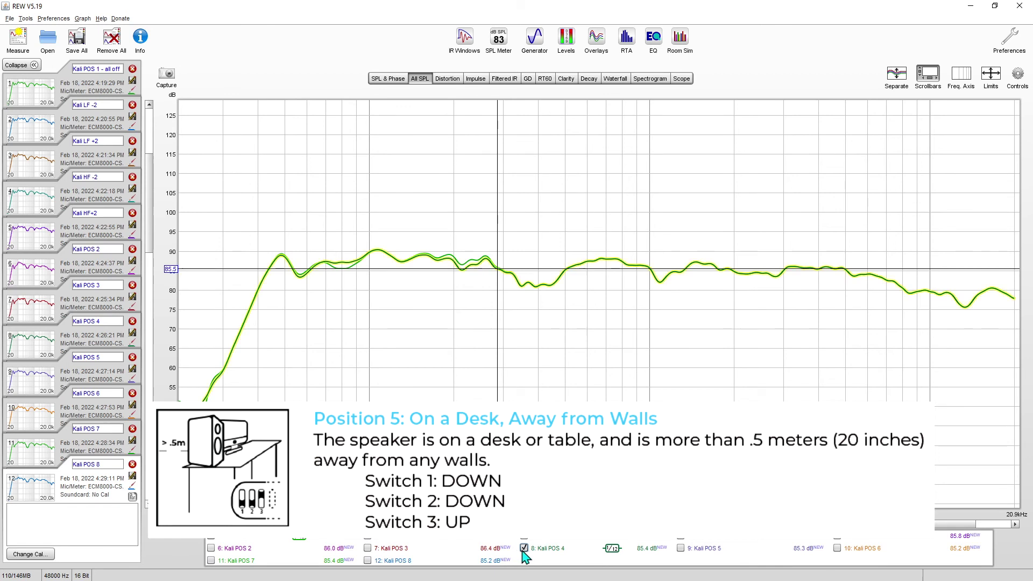
{"action": "left_click", "coordinate": [681, 548]}
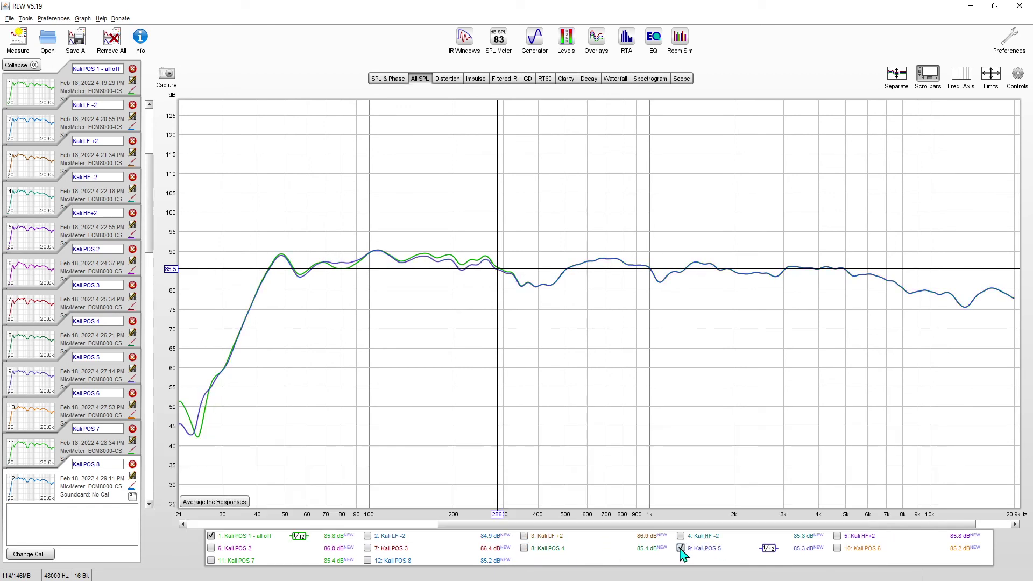
{"action": "left_click", "coordinate": [681, 548]}
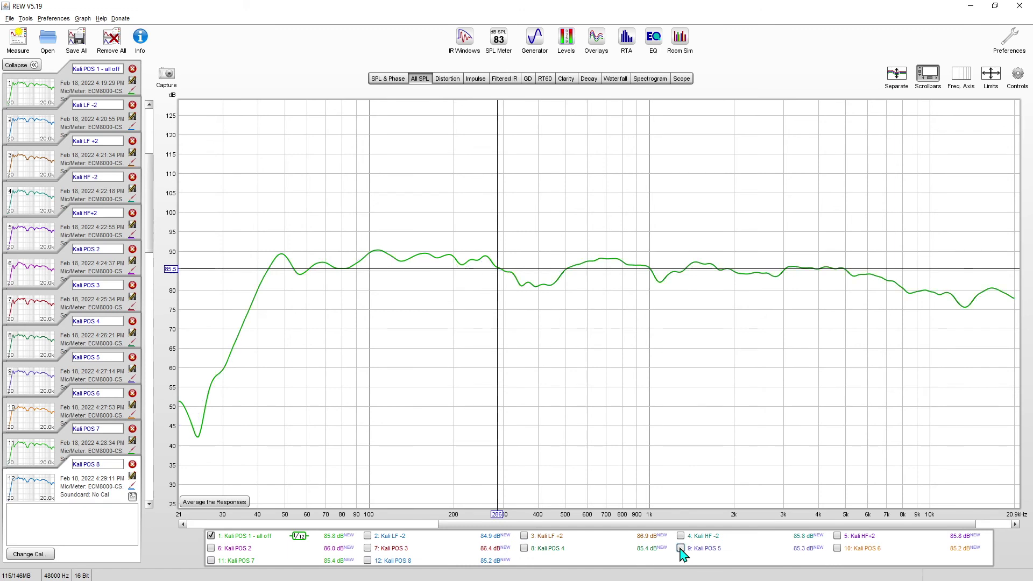
{"action": "left_click", "coordinate": [838, 549]}
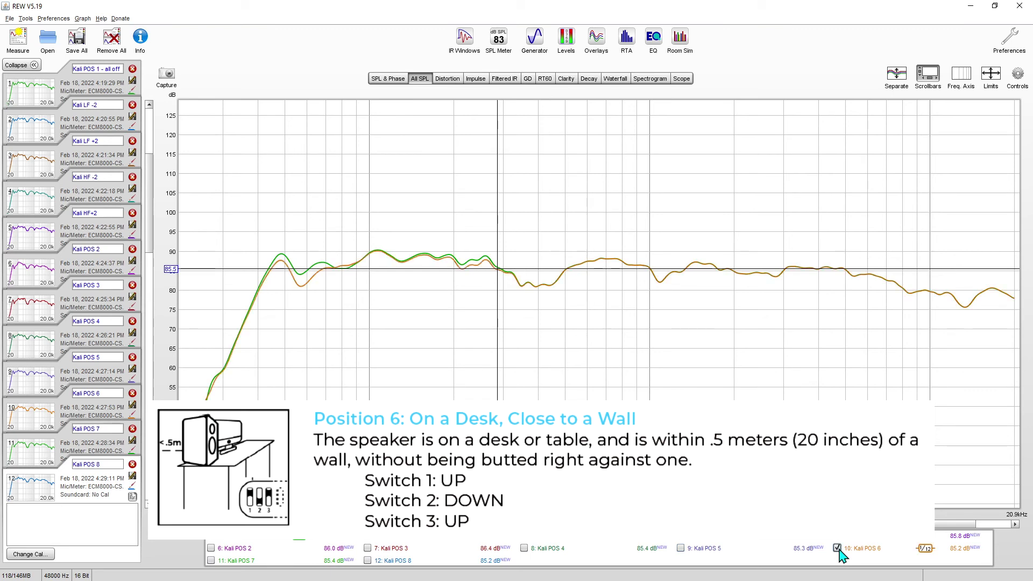
{"action": "left_click", "coordinate": [681, 549]}
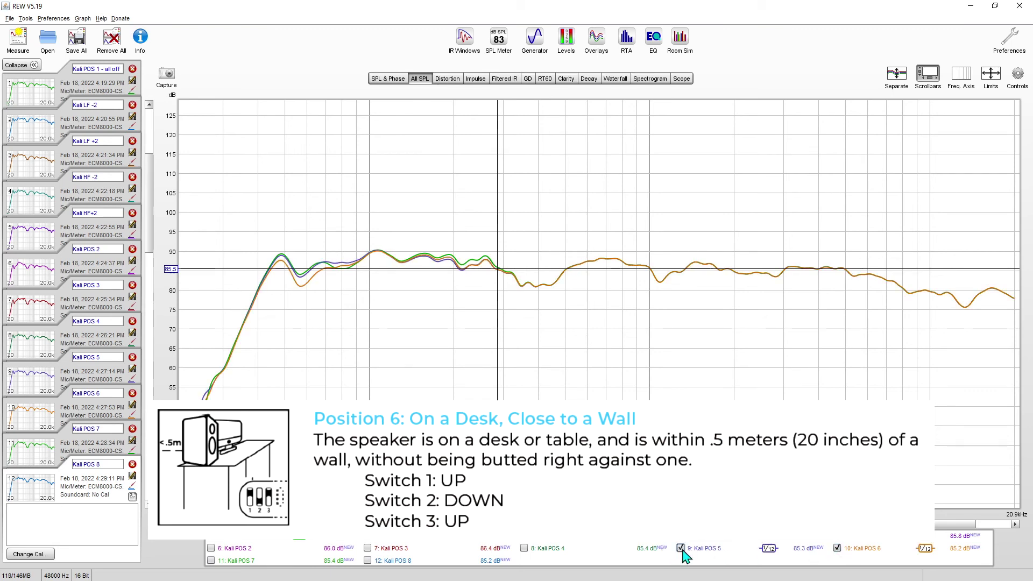
{"action": "left_click", "coordinate": [681, 548]}
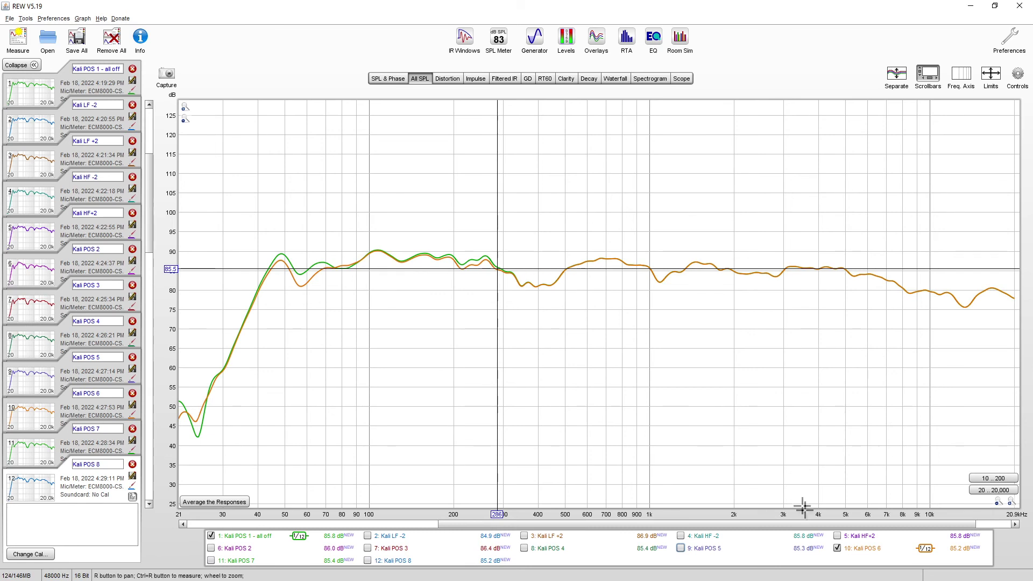
{"action": "left_click", "coordinate": [838, 548]}
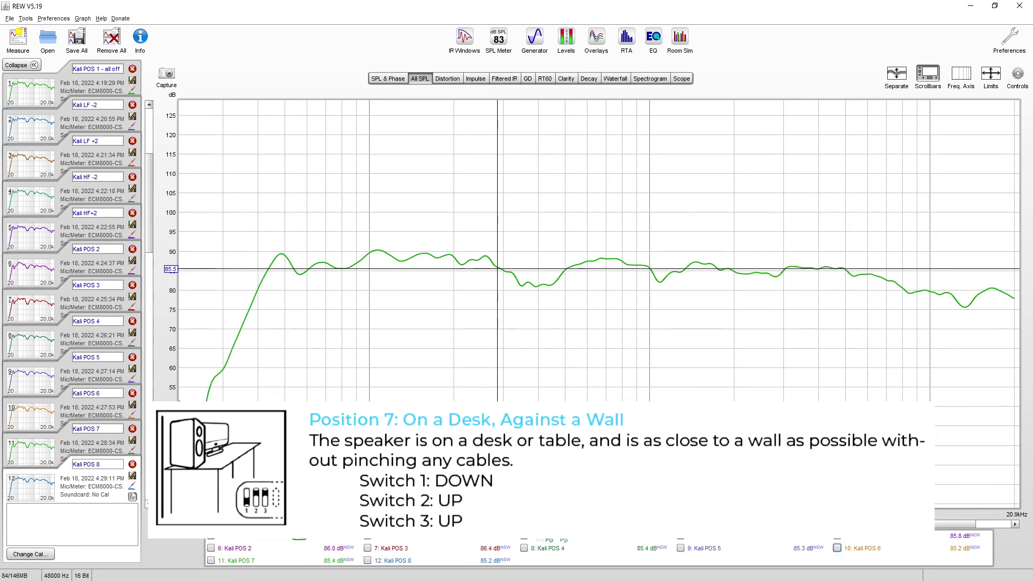
Overlay Kali POS 7 on the baseline, flick it on and off to compare, then hide it.
{"action": "left_click", "coordinate": [211, 561]}
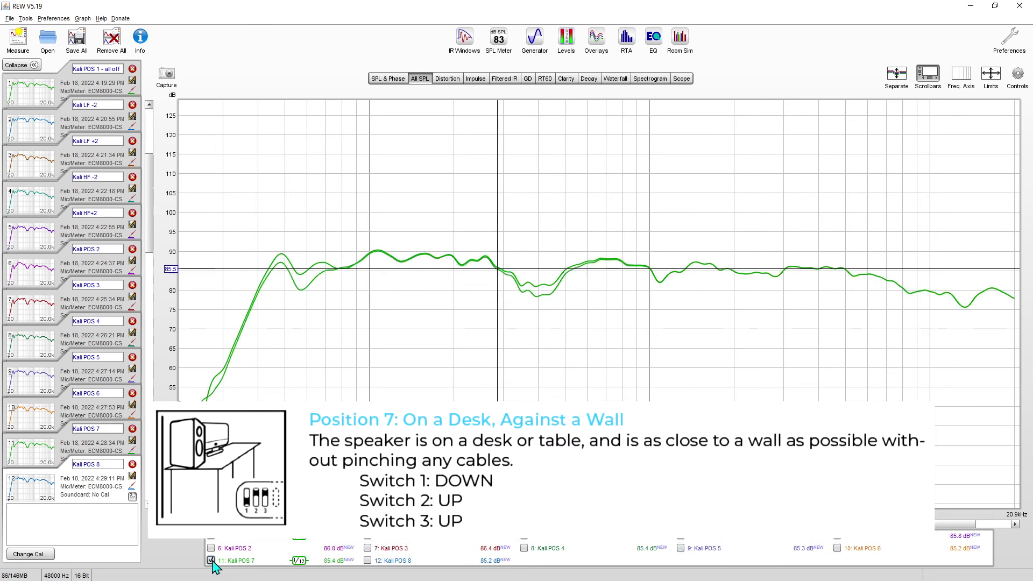
{"action": "left_click", "coordinate": [211, 561]}
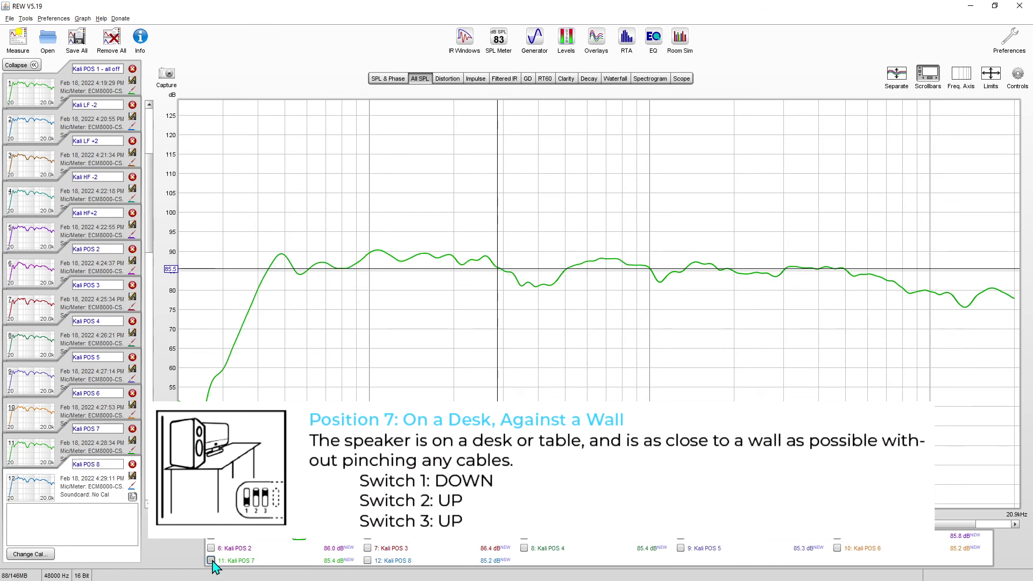
{"action": "left_click", "coordinate": [211, 561]}
{"action": "left_click", "coordinate": [211, 561]}
{"action": "left_click", "coordinate": [211, 561]}
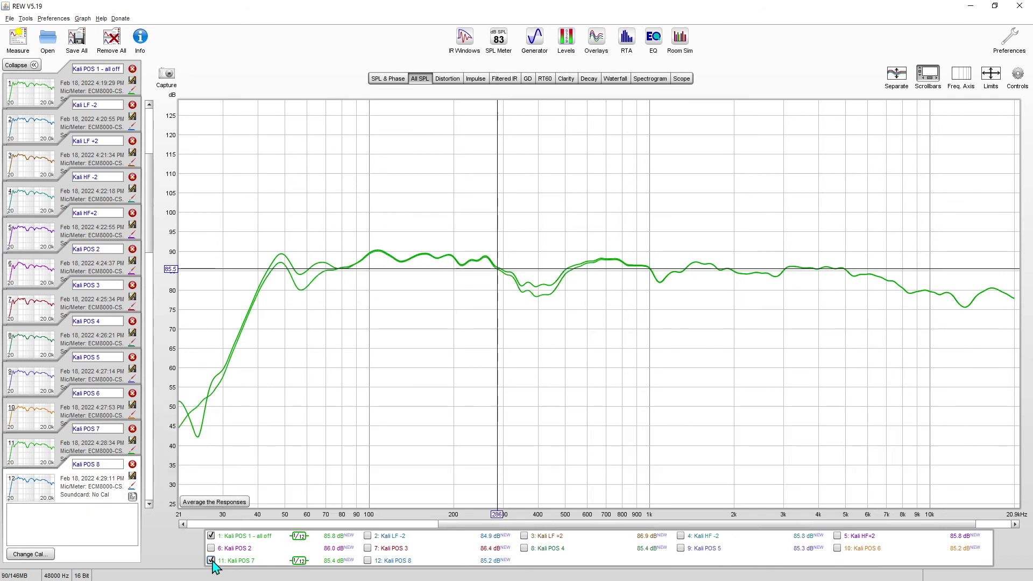
{"action": "left_click", "coordinate": [211, 561]}
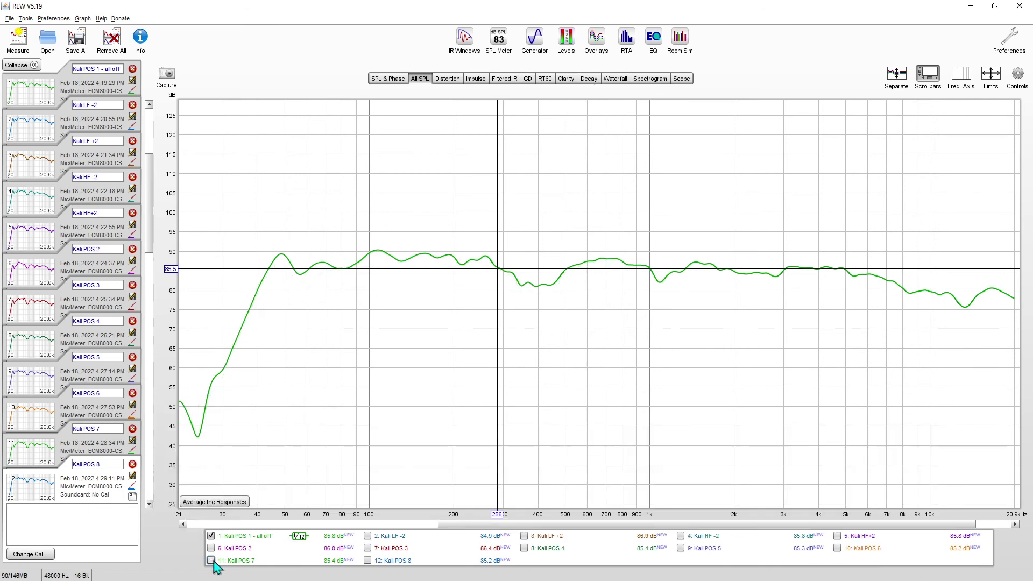
{"action": "left_click", "coordinate": [368, 562]}
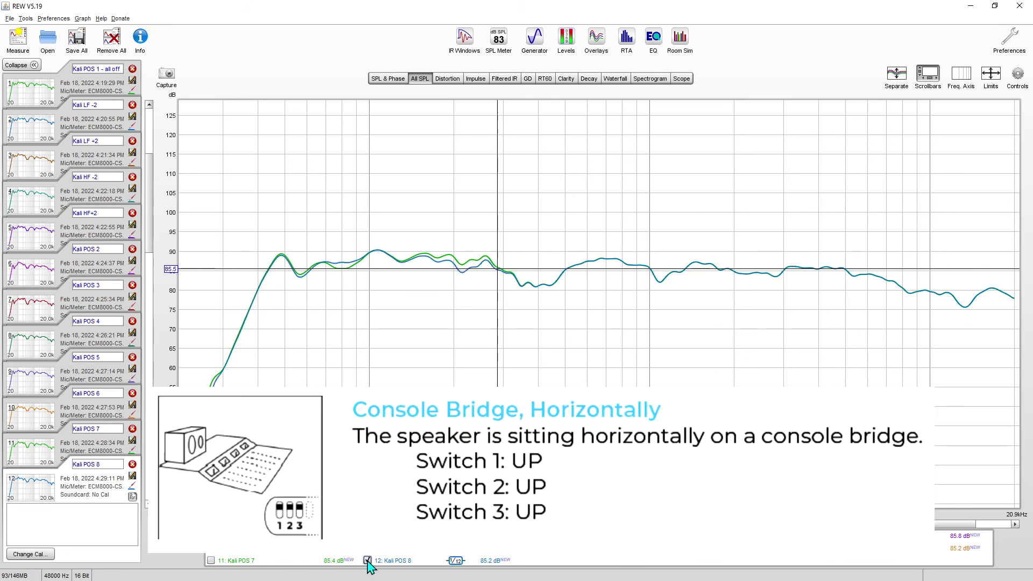
{"action": "left_click", "coordinate": [368, 561]}
{"action": "left_click", "coordinate": [368, 562]}
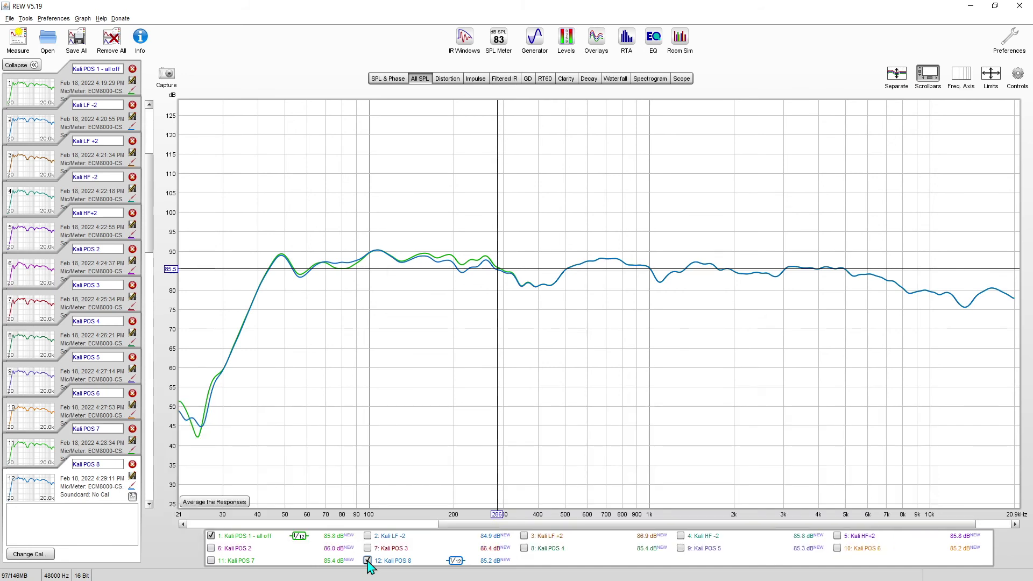
{"action": "left_click", "coordinate": [369, 561]}
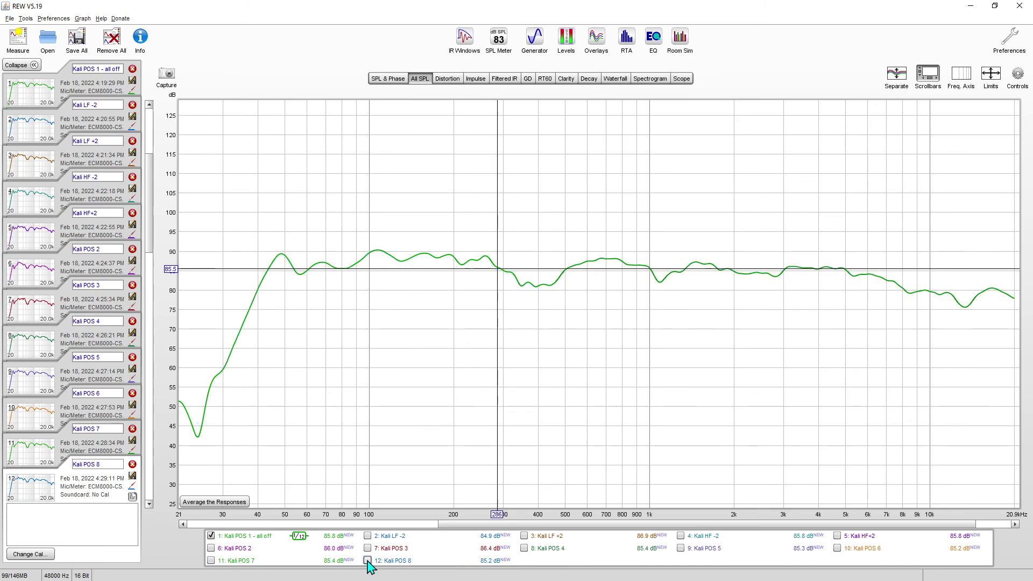